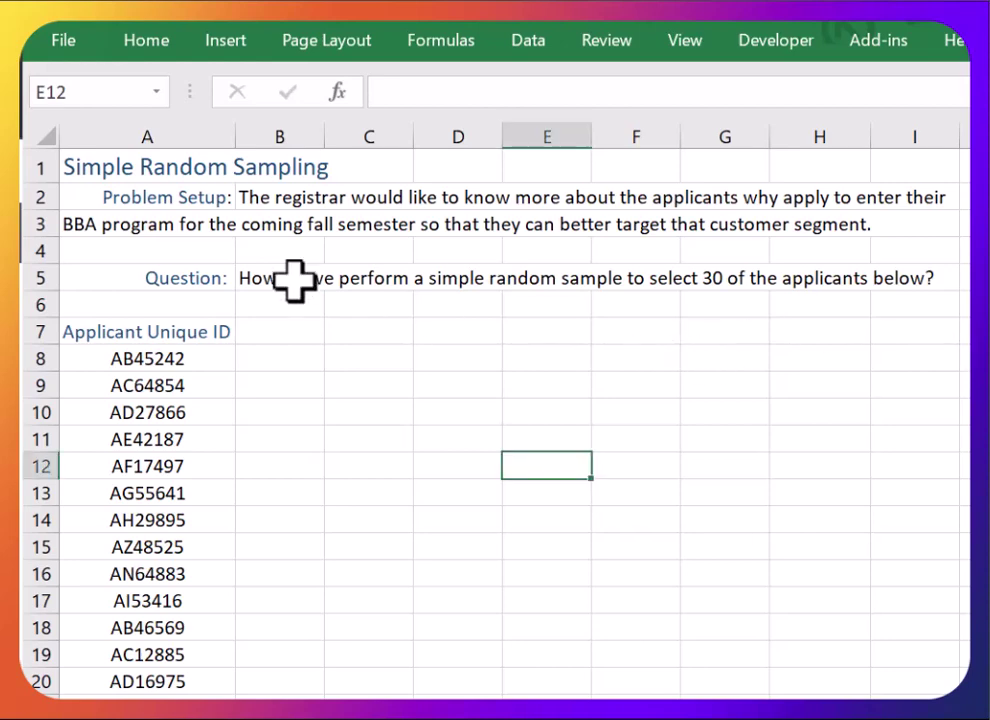
Step: Look over the problem setup statement at the top of the sheet
click(252, 200)
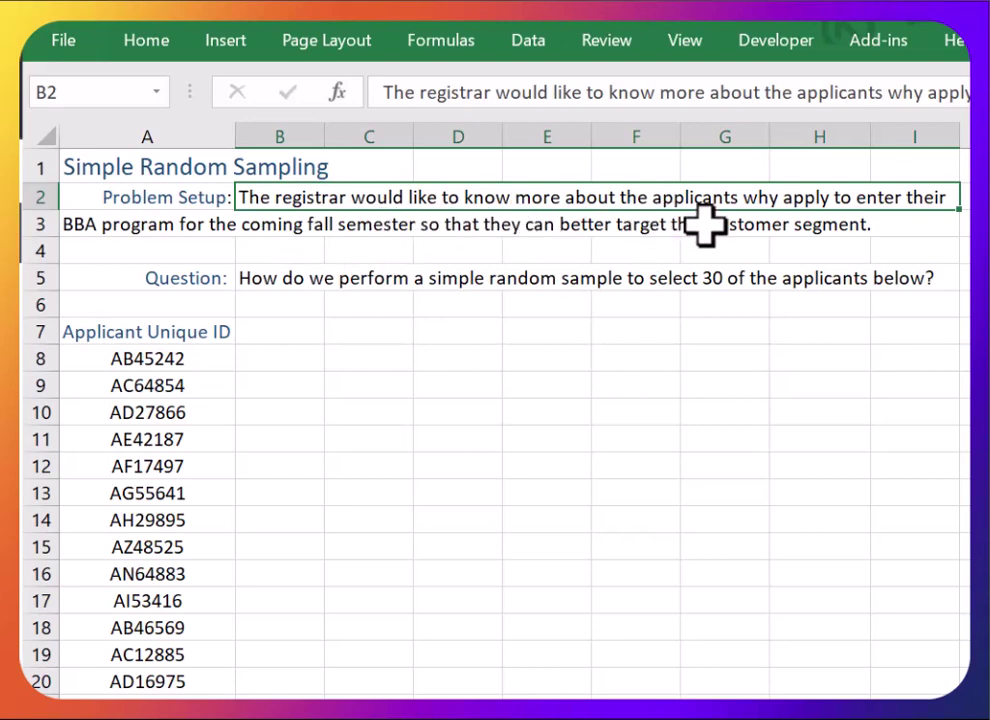
click(578, 350)
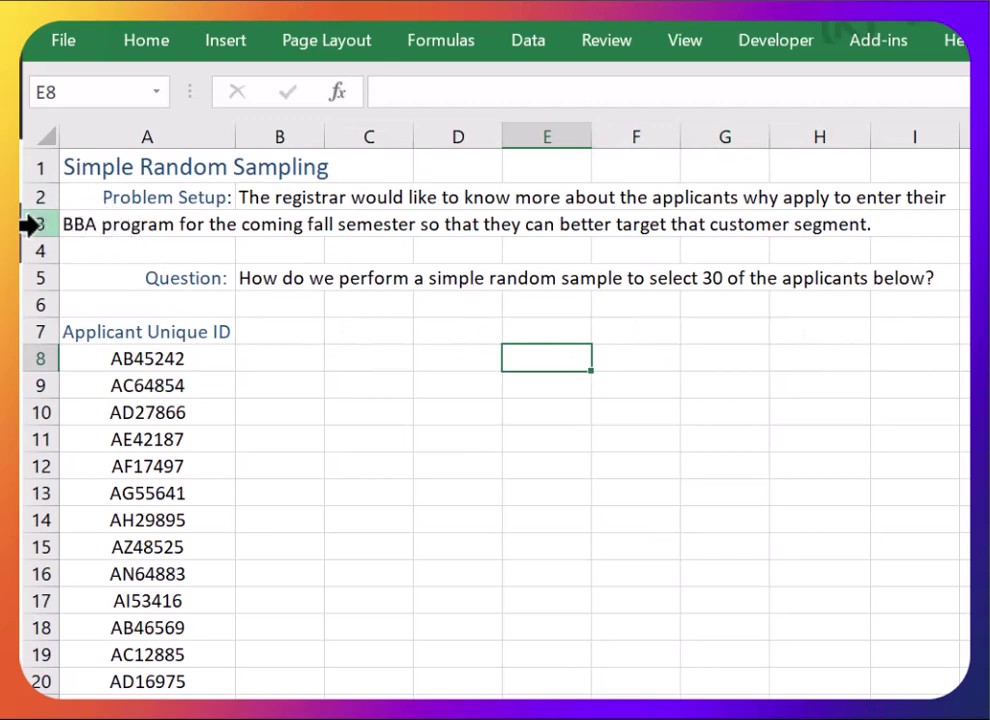
click(372, 490)
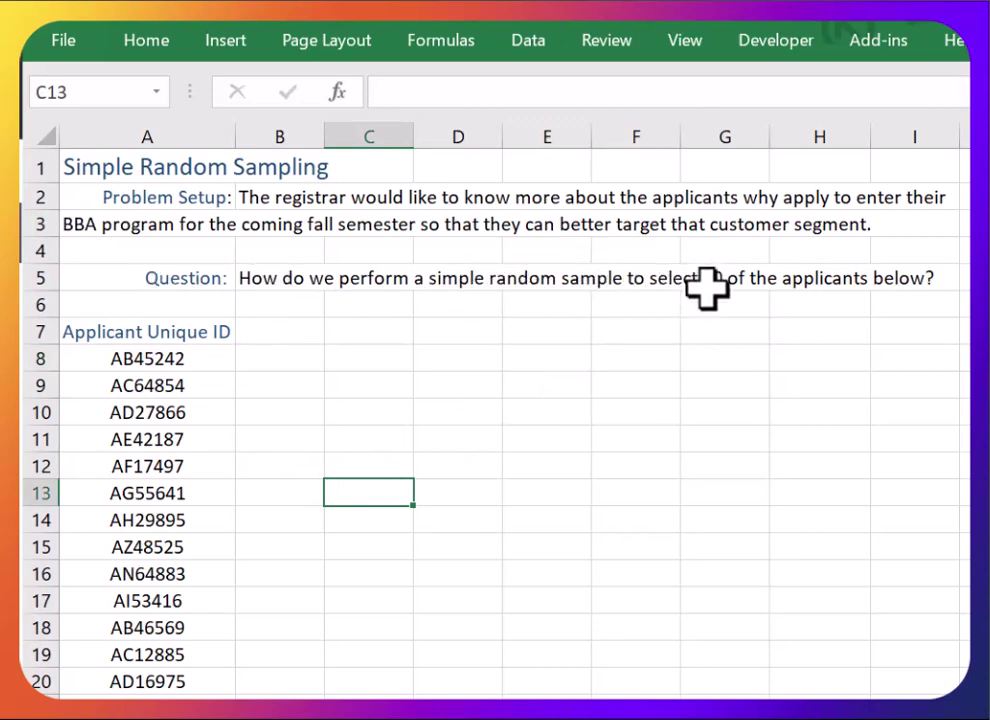
click(860, 359)
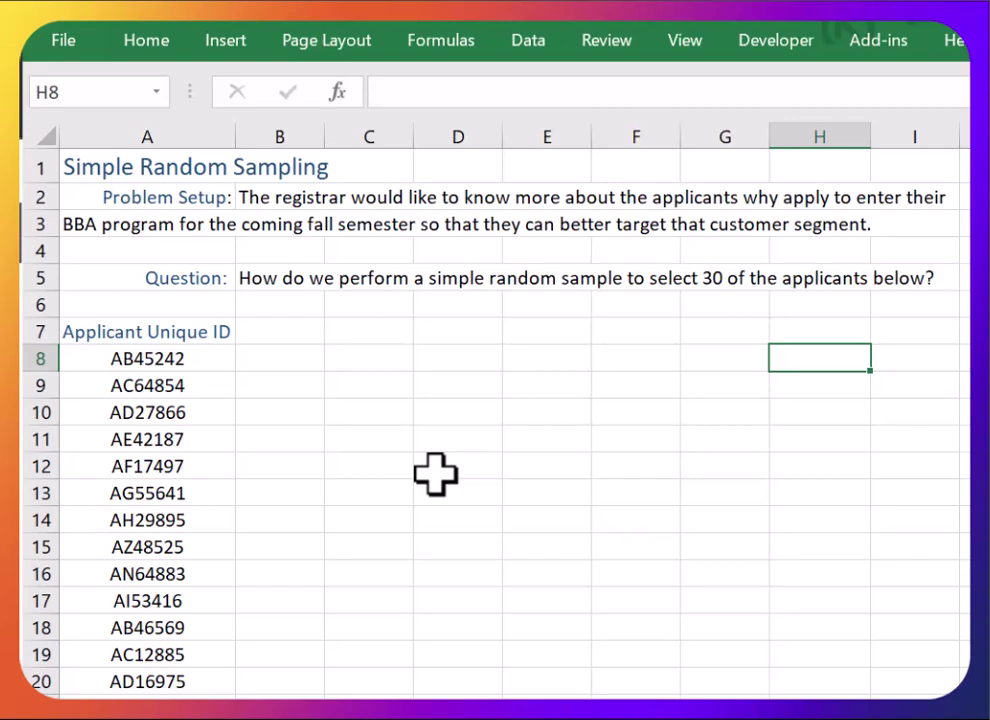
Step: Check the Applicant Unique ID list in column A, then select B7 for the Rand # heading
click(205, 336)
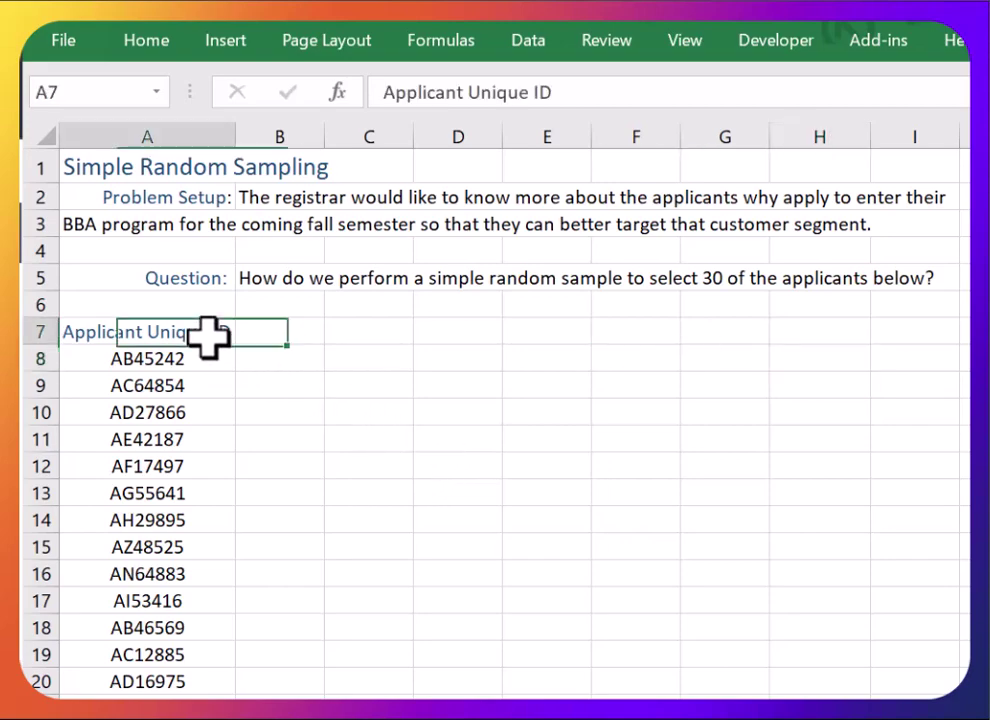
scroll(295, 505, down, 13)
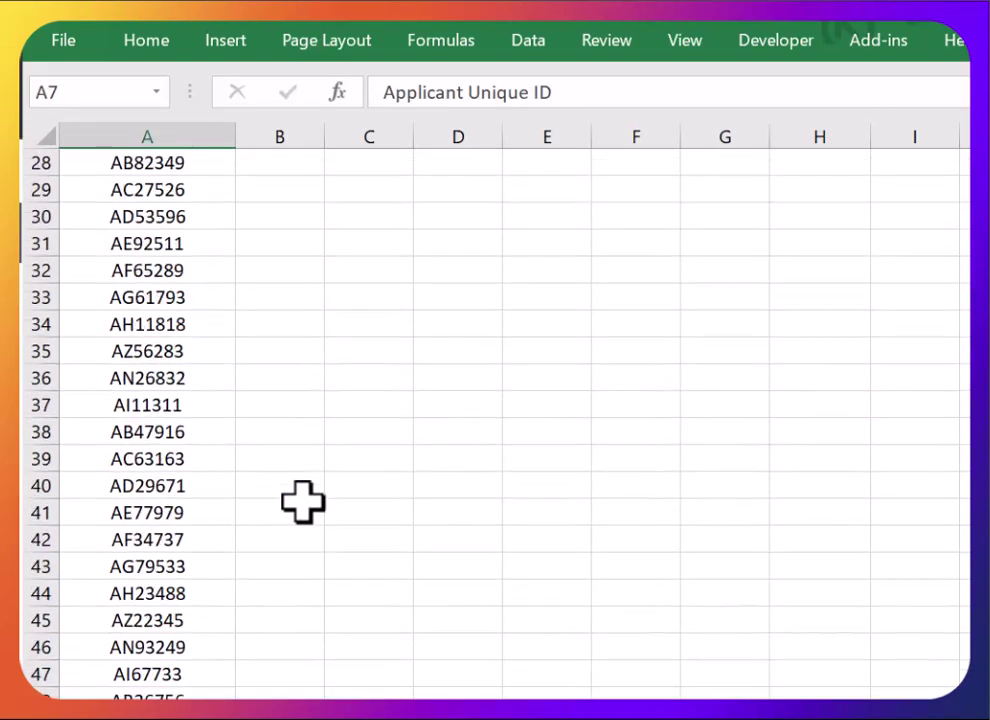
scroll(299, 505, down, 13)
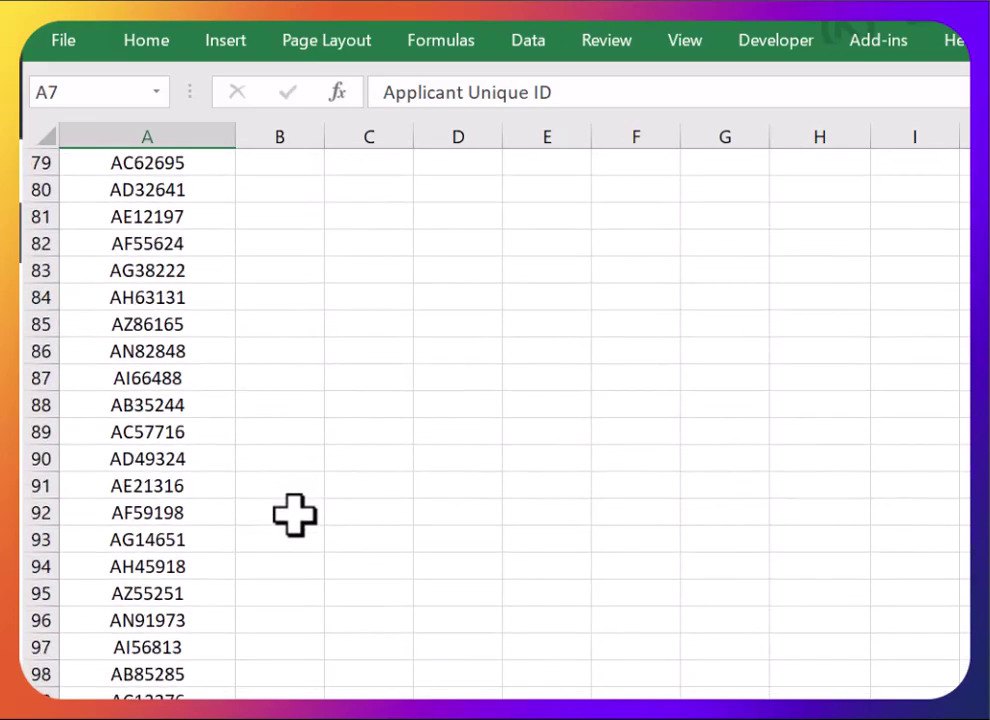
scroll(295, 510, up, 5)
scroll(292, 515, up, 20)
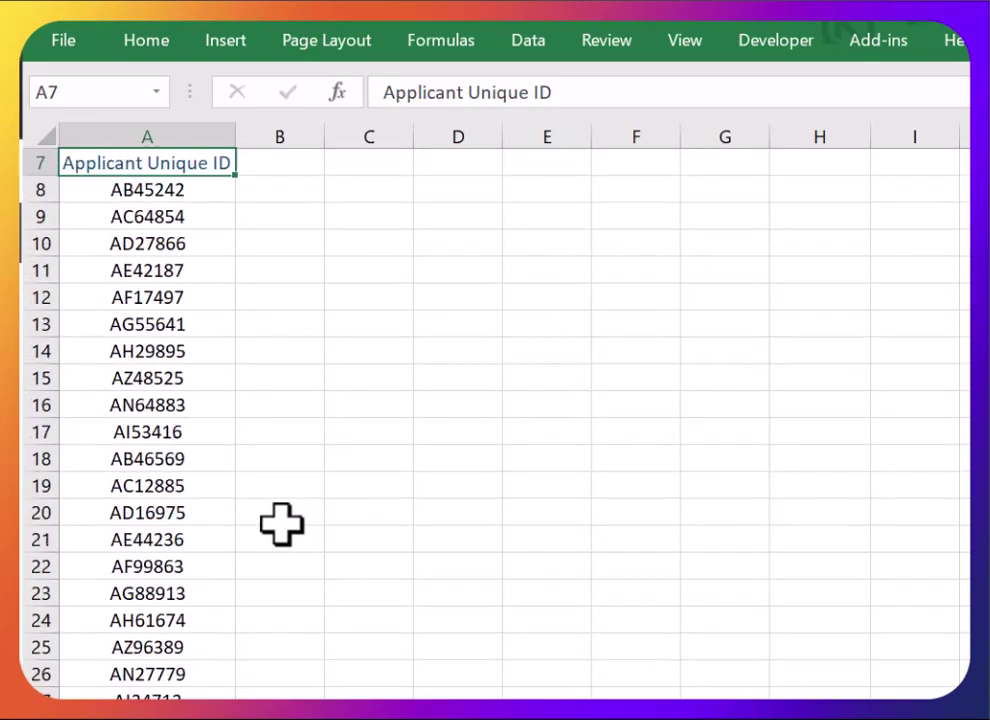
scroll(283, 515, down, 1)
click(294, 248)
scroll(435, 444, up, 1)
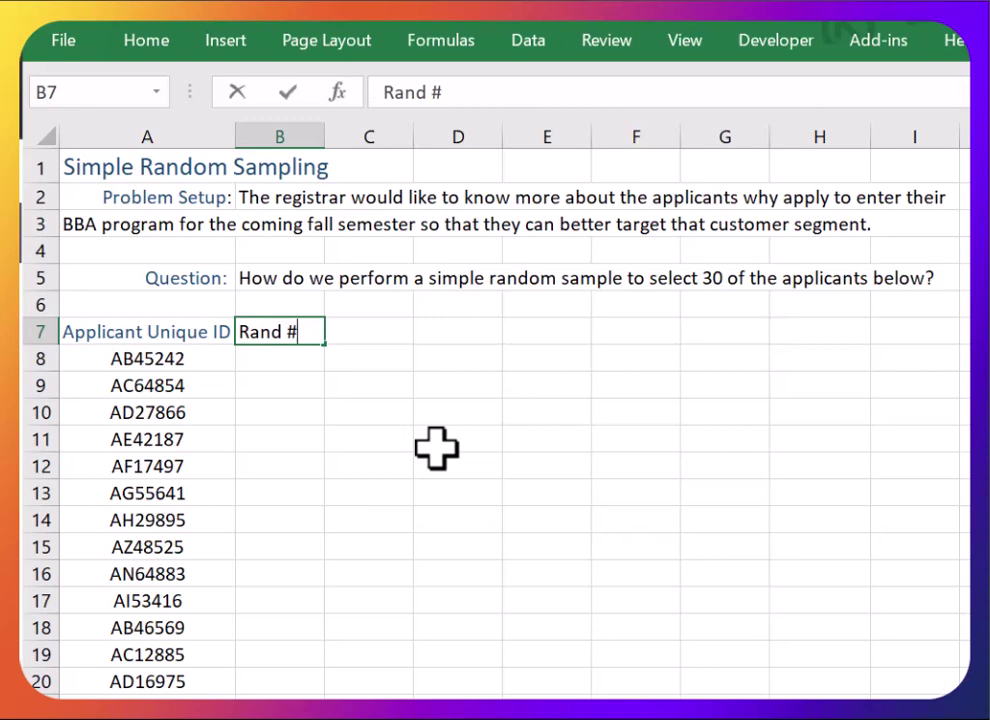
Step: Commit the Rand # heading and enter =RAND() in B8
key(Return)
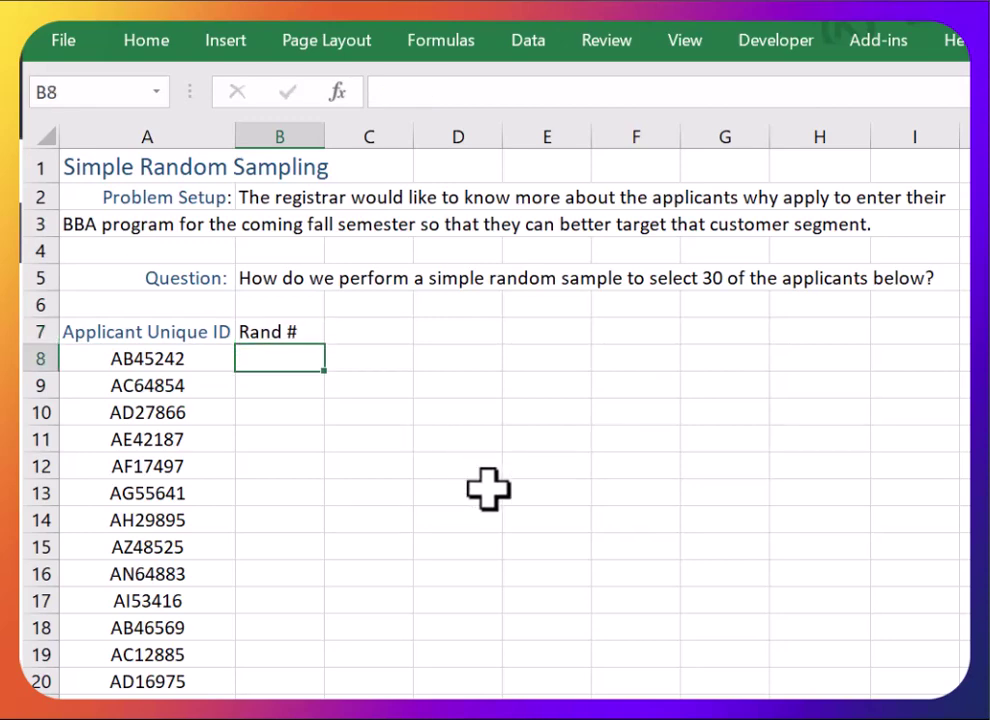
ctrl+scroll(488, 489, up, 2)
scroll(488, 489, up, 1)
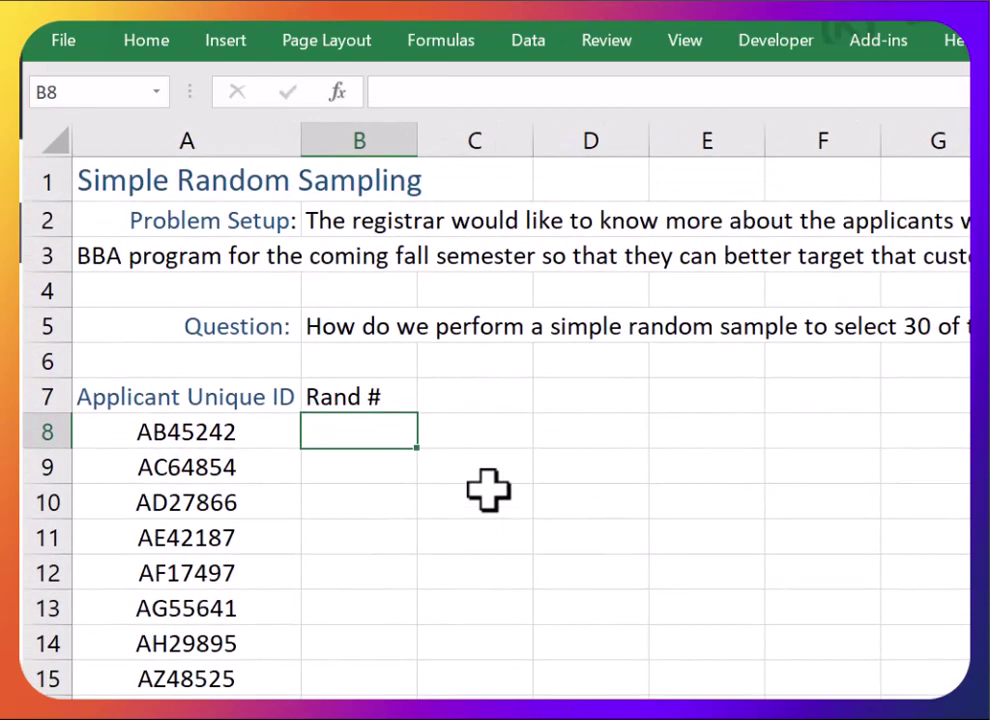
text(=rand())
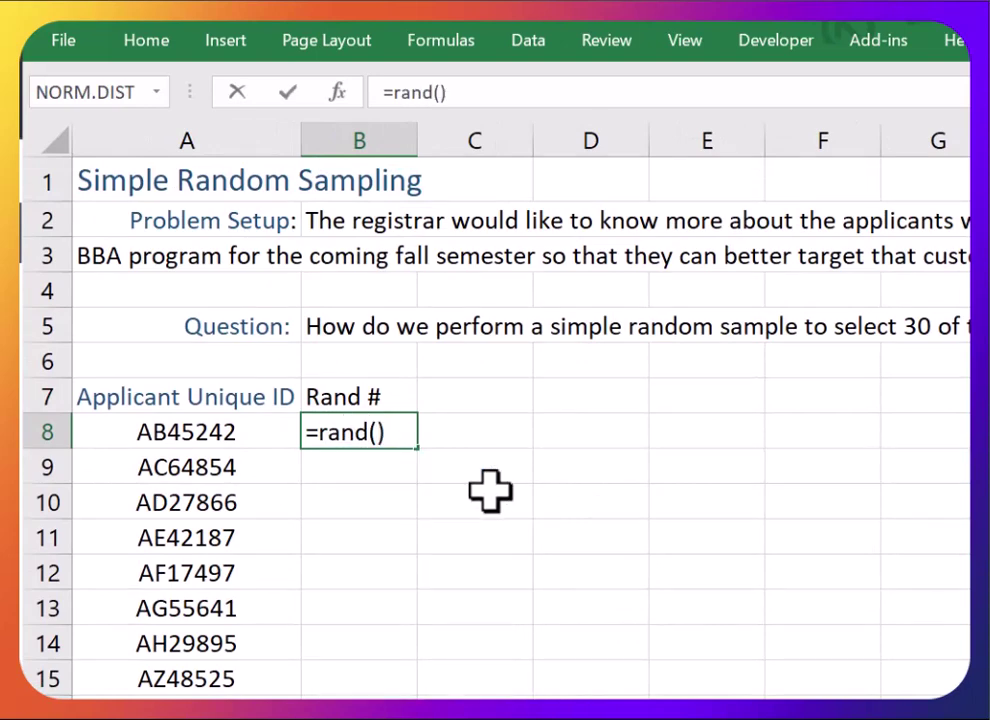
key(Return)
click(391, 431)
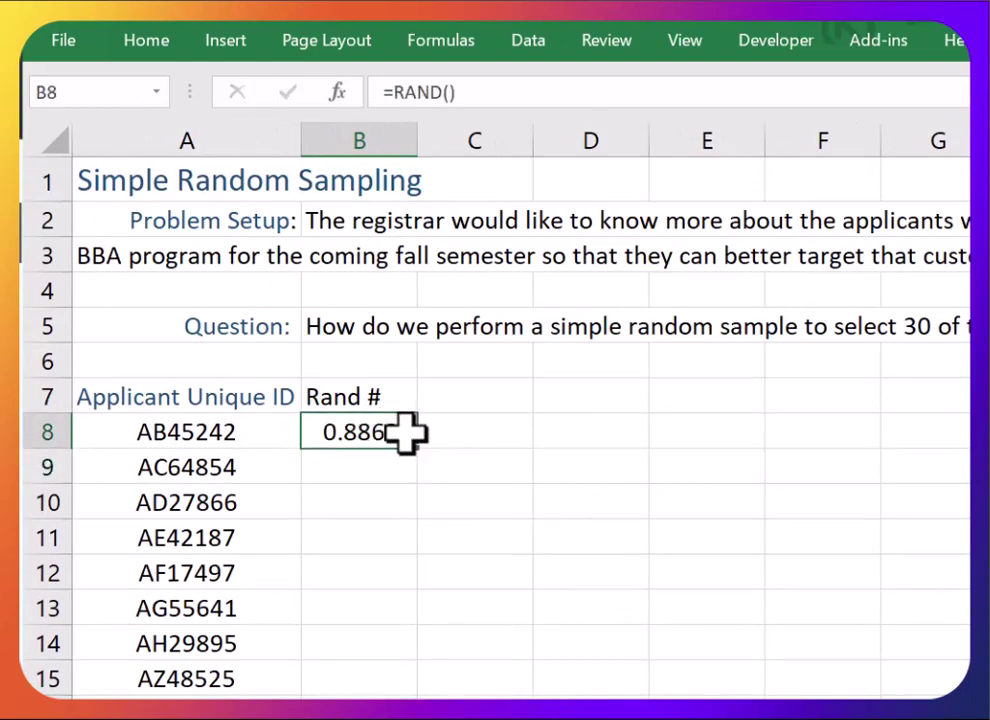
double_click(404, 433)
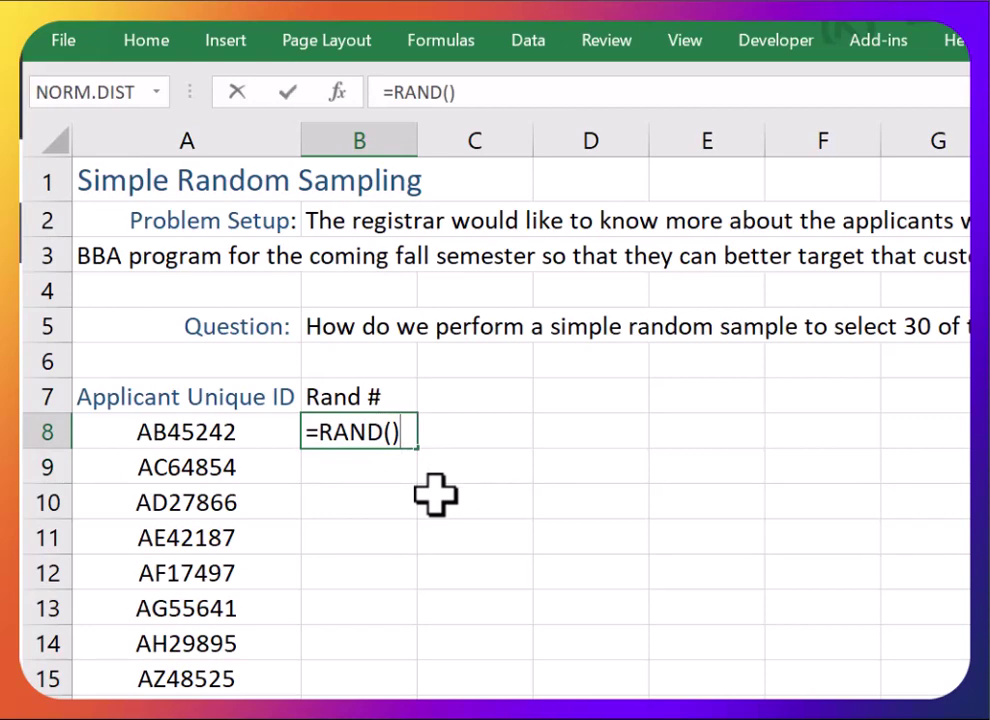
key(Return)
Step: Fill the RAND formula from B8 down column B through row 252
click(402, 433)
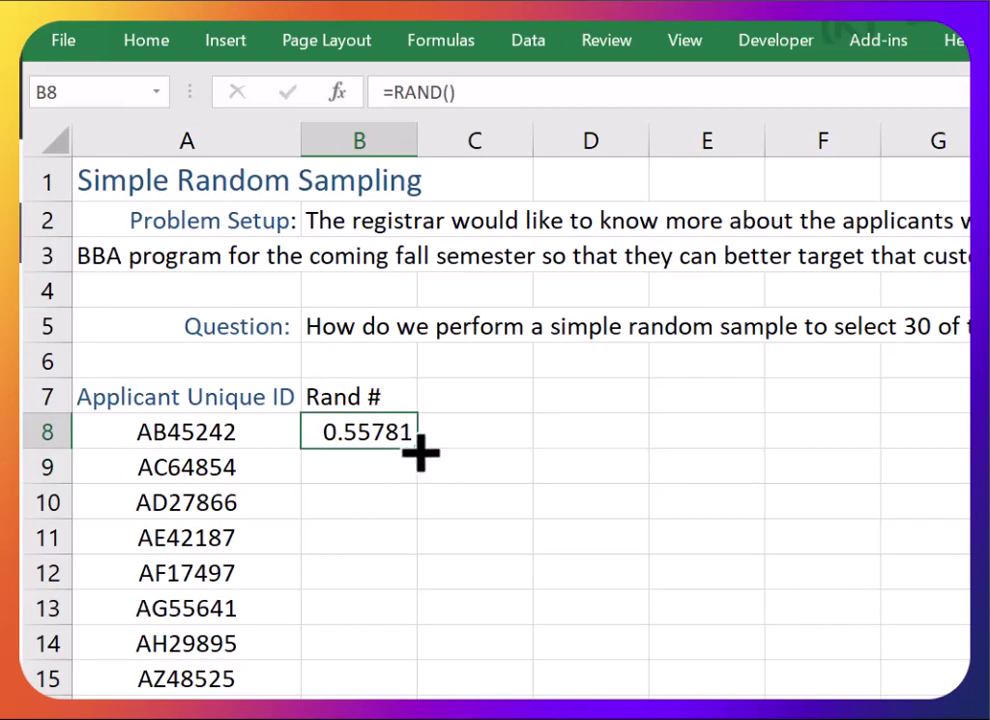
double_click(417, 448)
scroll(396, 475, down, 18)
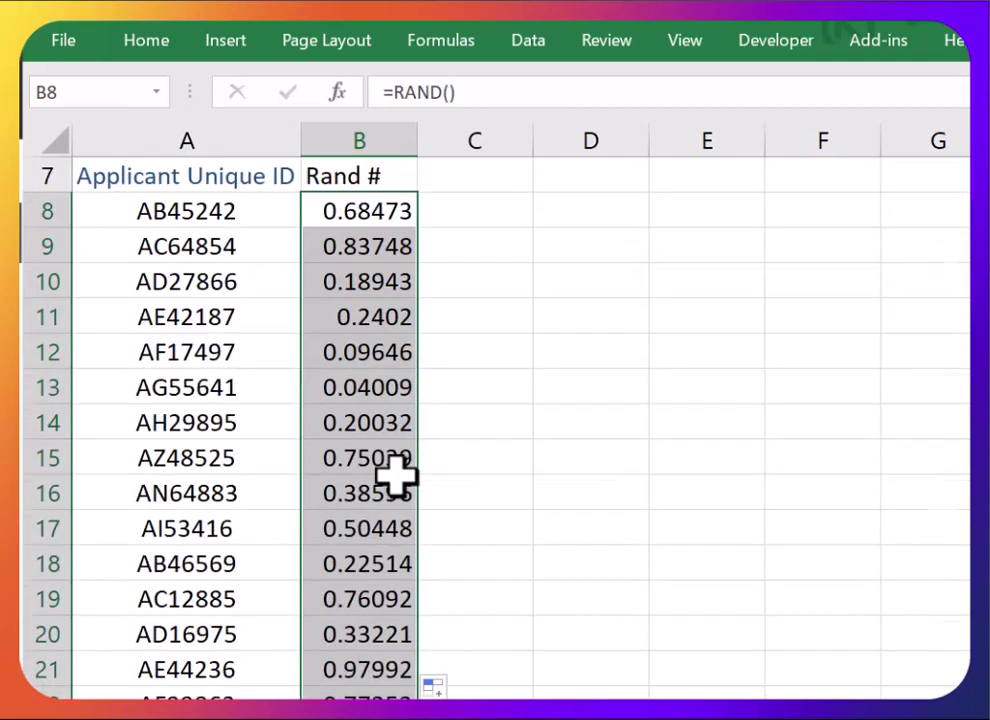
scroll(395, 481, down, 20)
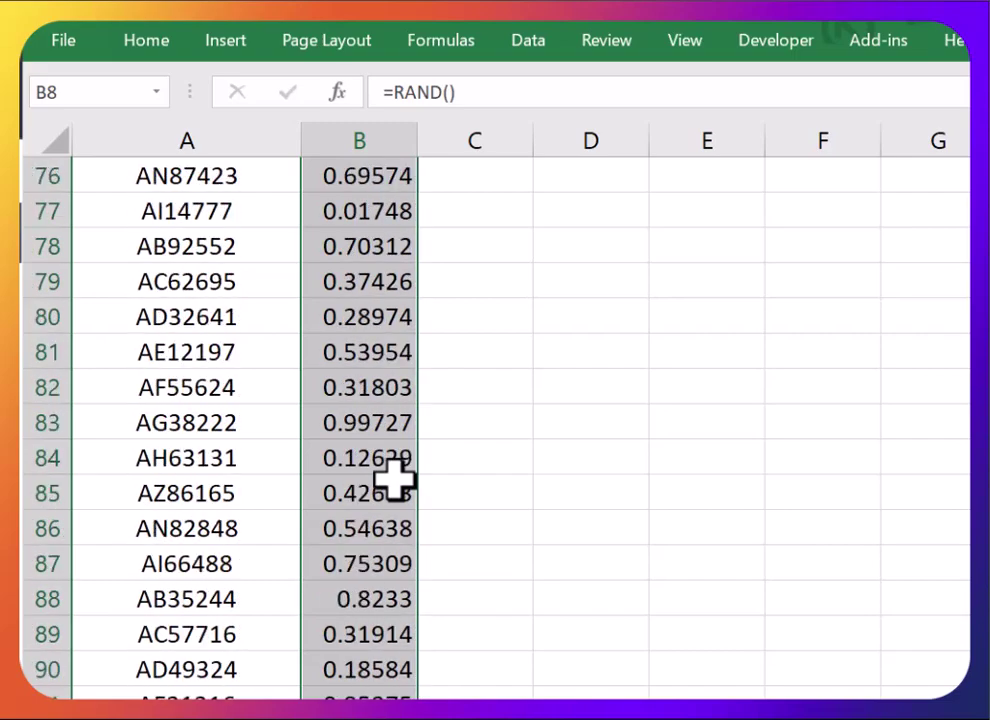
scroll(395, 481, down, 20)
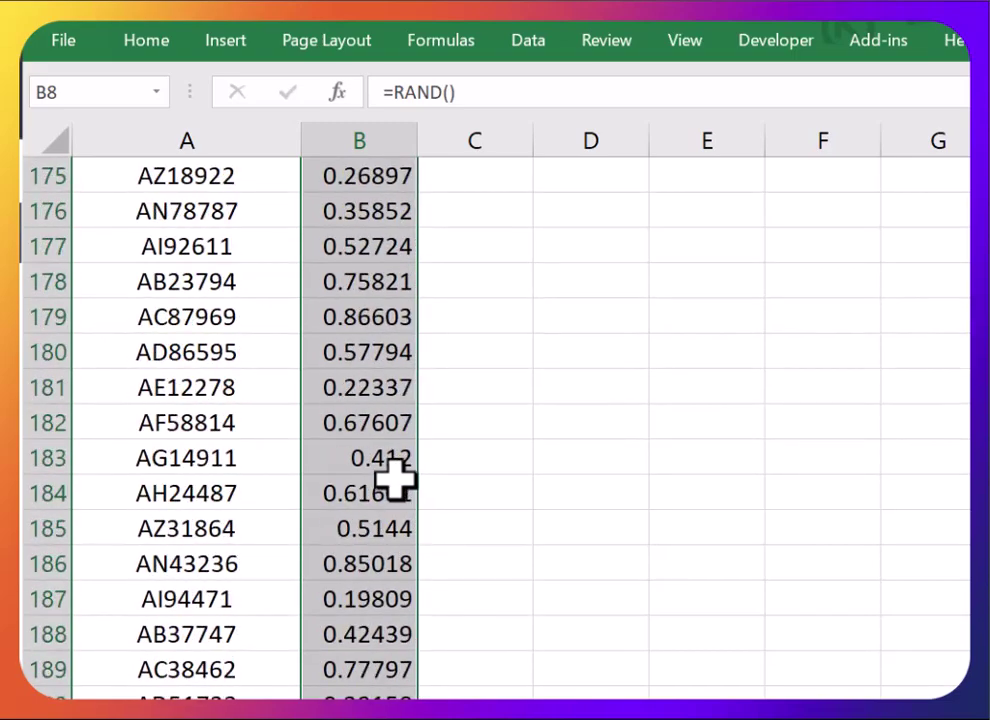
scroll(395, 481, down, 1)
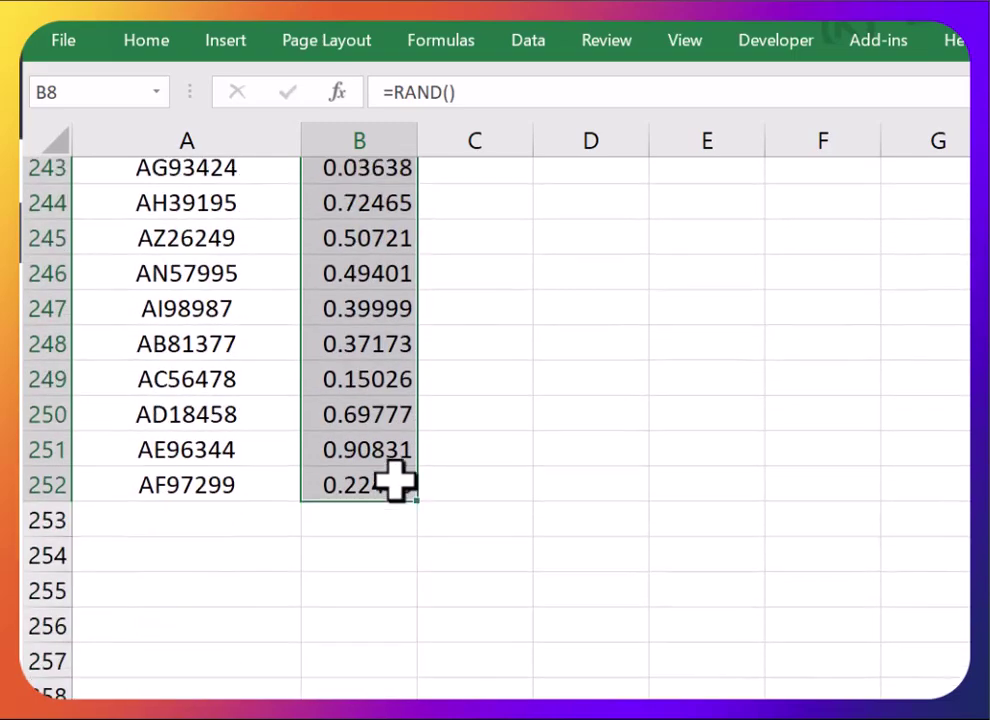
scroll(395, 481, up, 20)
scroll(395, 481, up, 20)
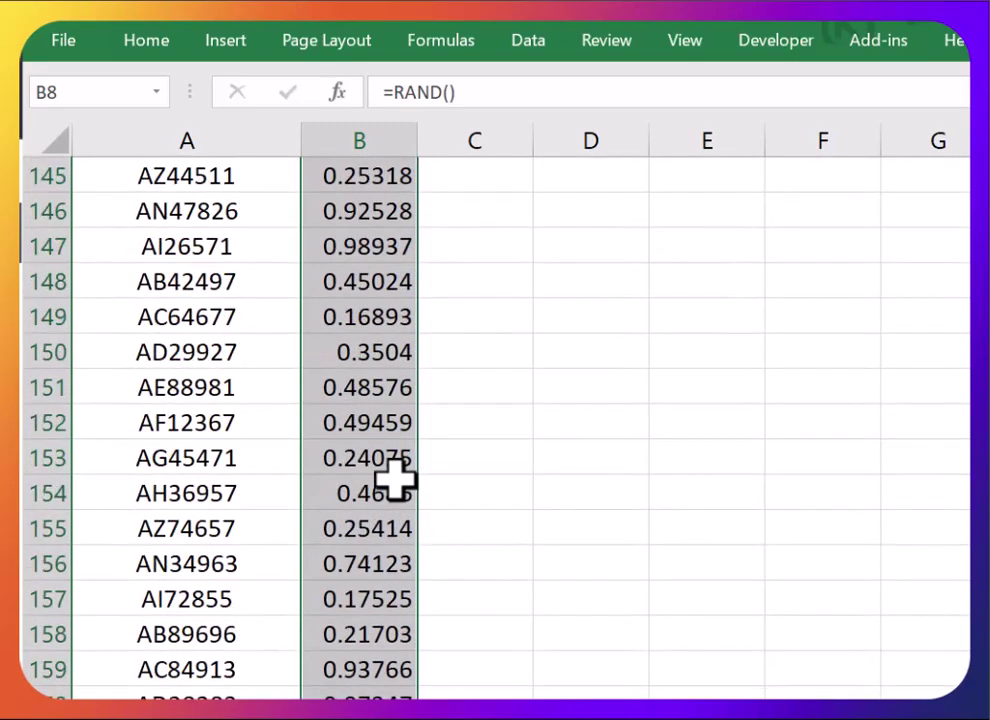
scroll(395, 481, up, 20)
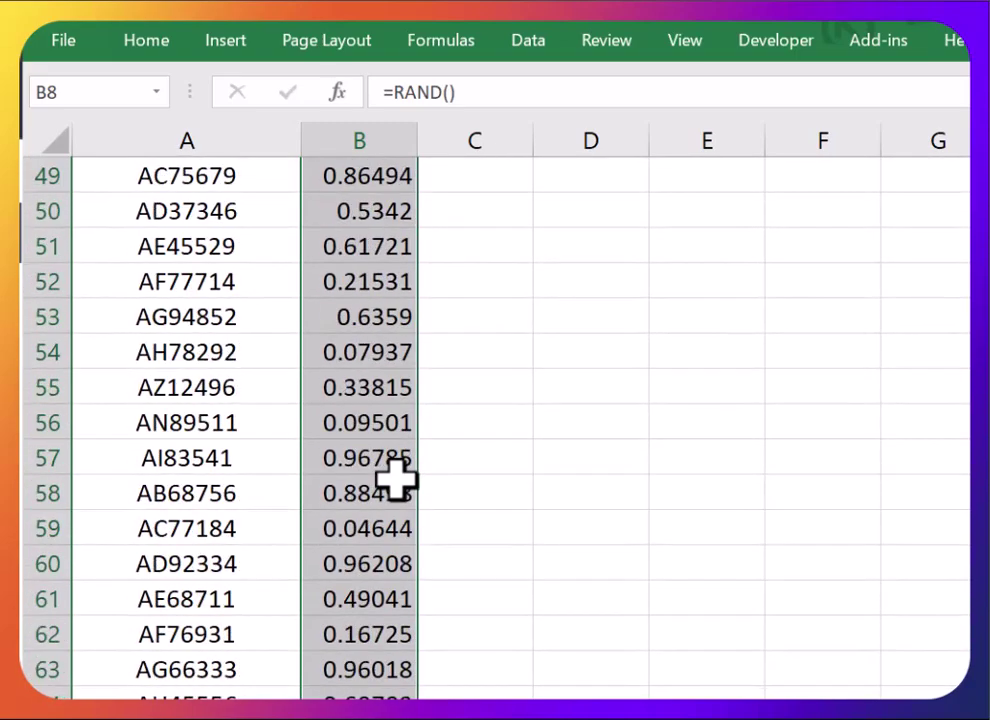
Step: Inspect B8's RAND formula and re-enter it to recalculate
scroll(395, 481, down, 2)
click(506, 430)
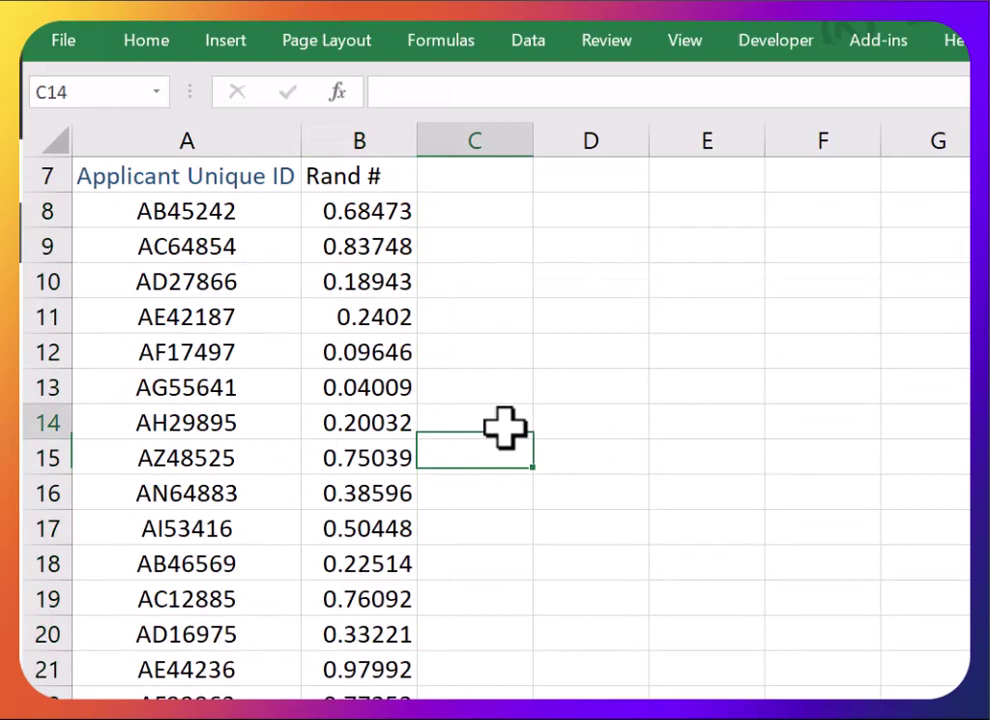
scroll(500, 435, up, 2)
click(477, 408)
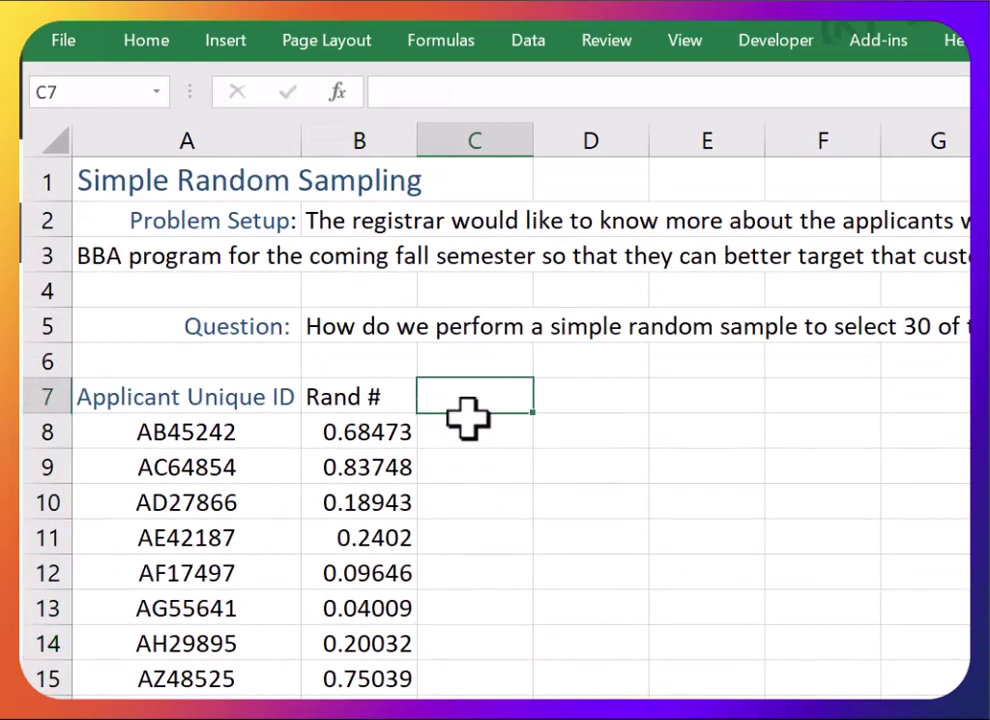
click(400, 432)
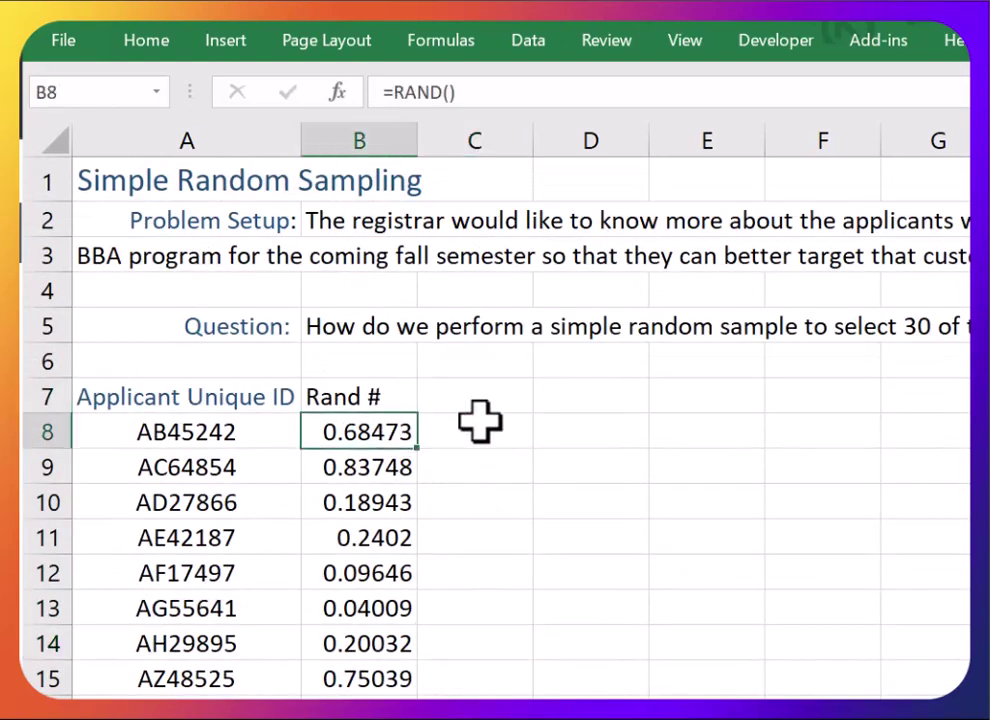
click(480, 422)
click(347, 432)
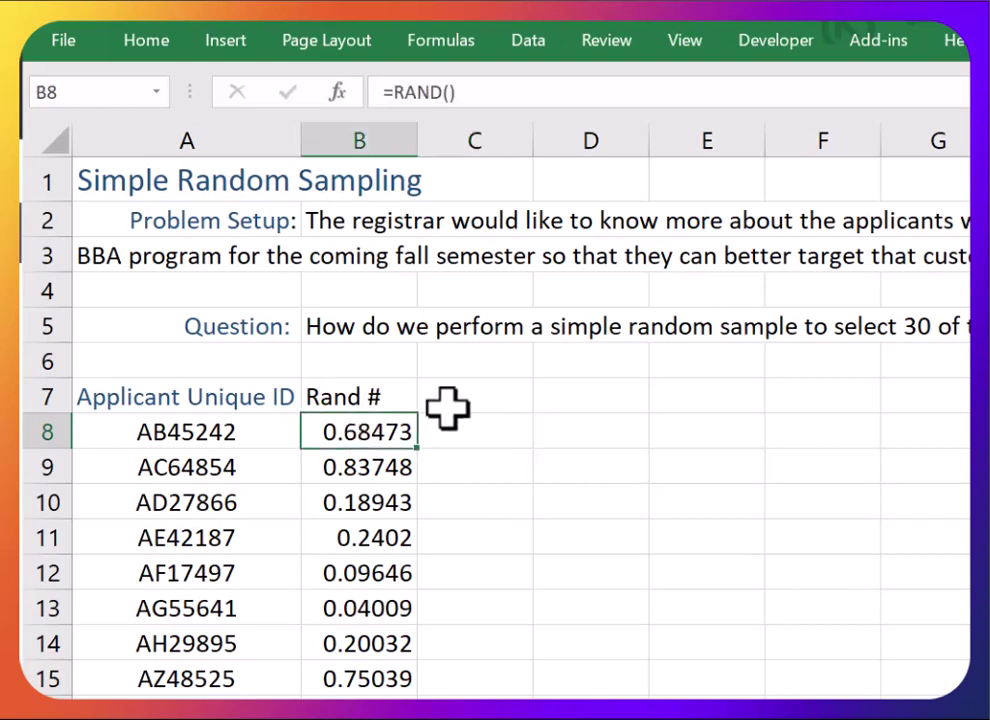
double_click(384, 432)
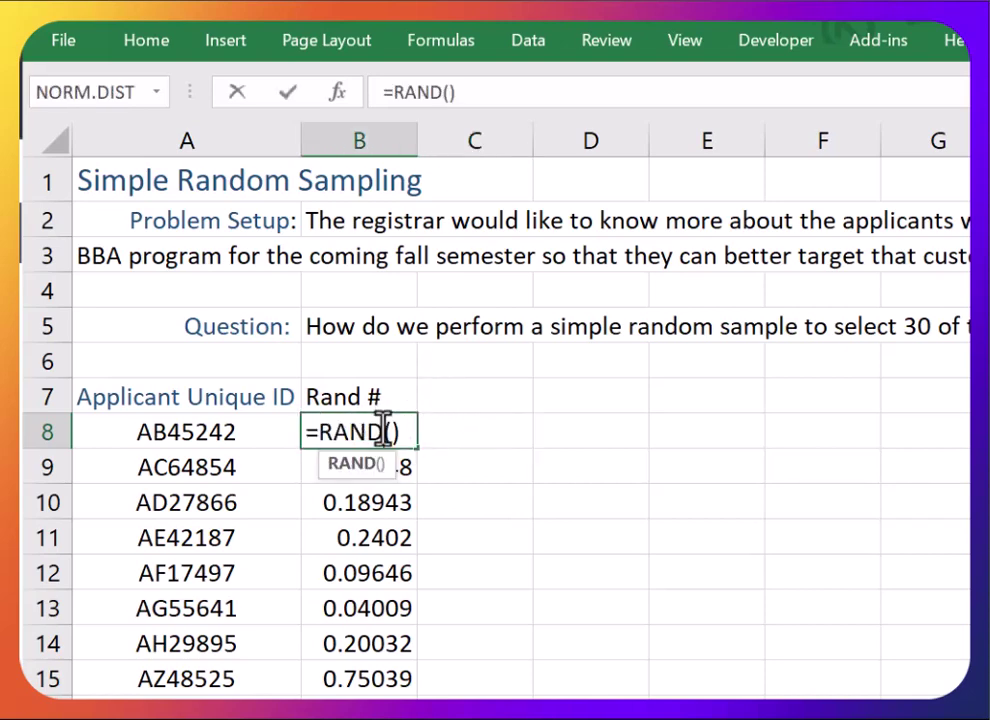
key(Return)
Step: Copy B8:B252 and paste it back over itself as values
click(497, 455)
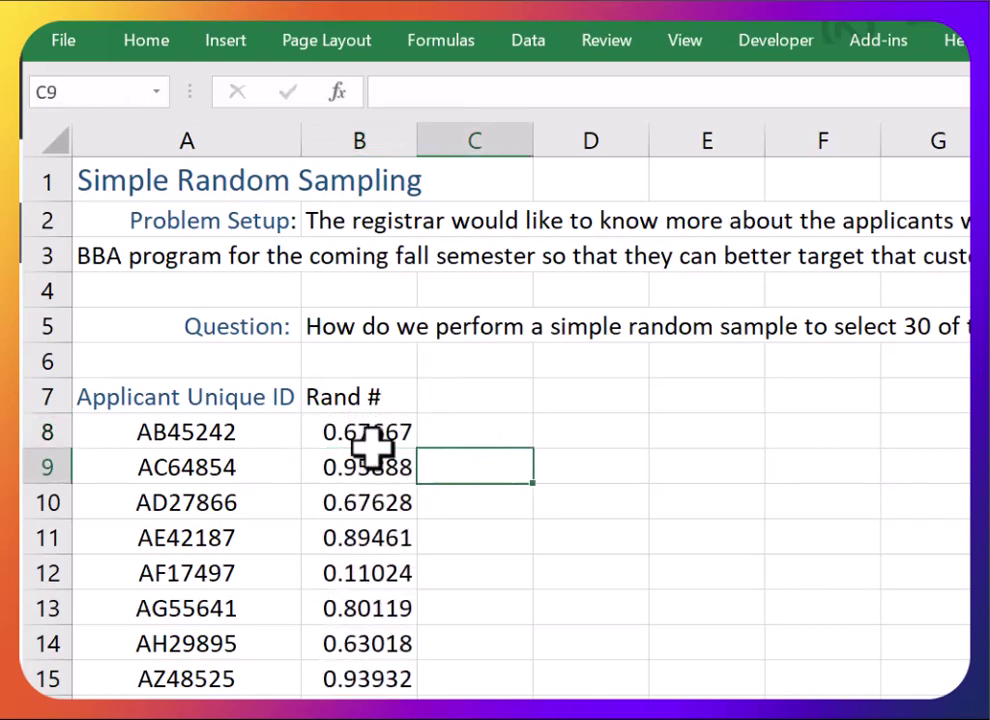
click(380, 436)
key(ctrl+shift+Down)
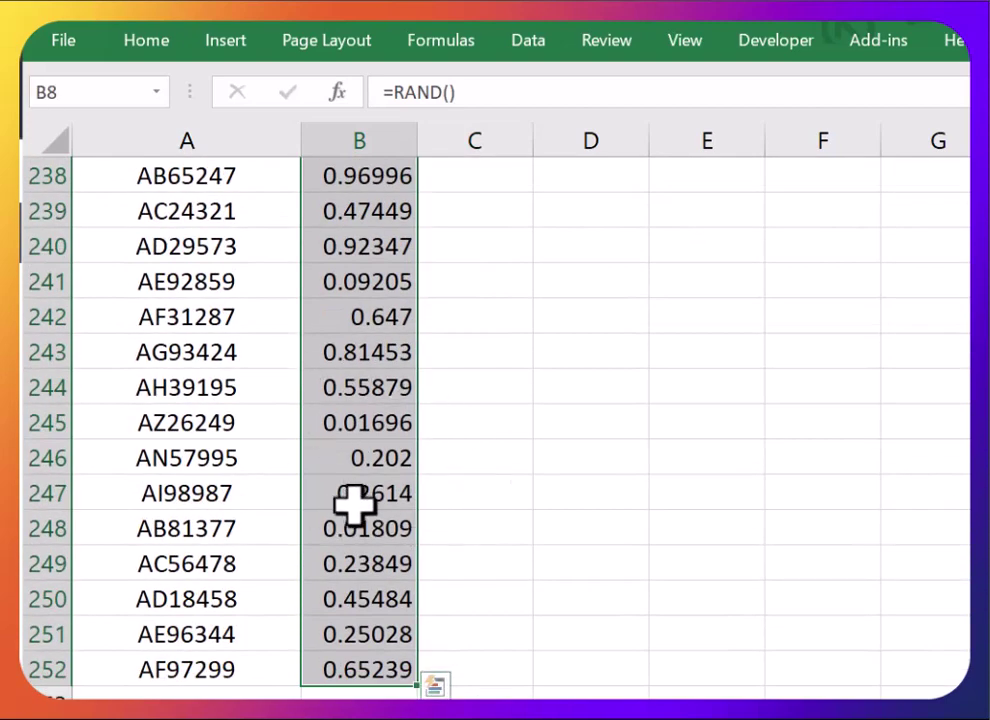
click(362, 668)
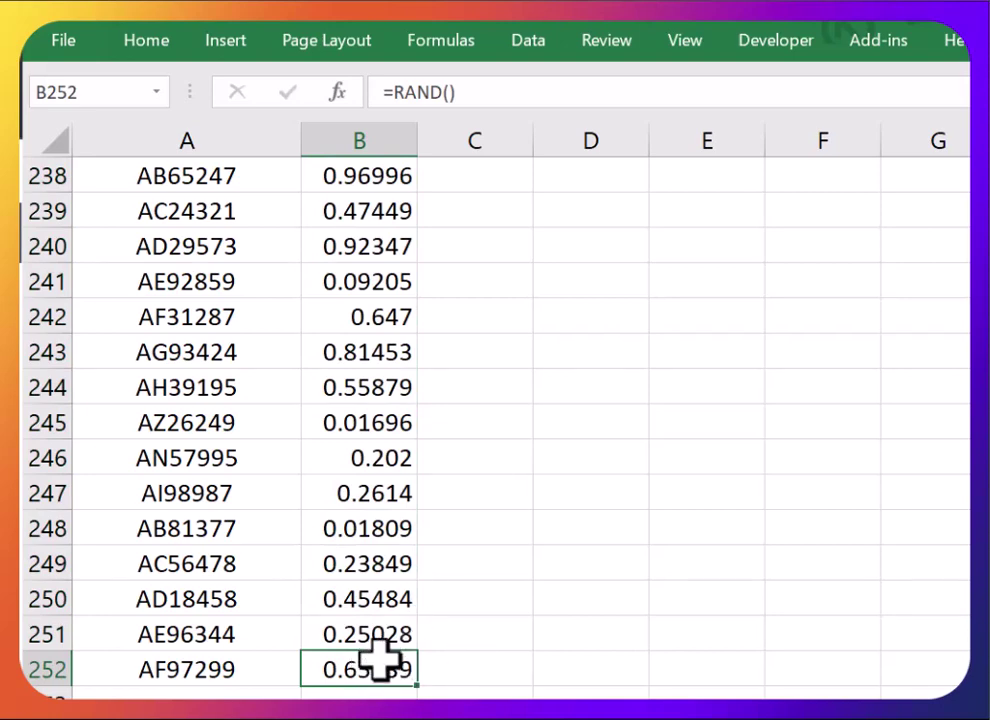
key(ctrl+shift+Up)
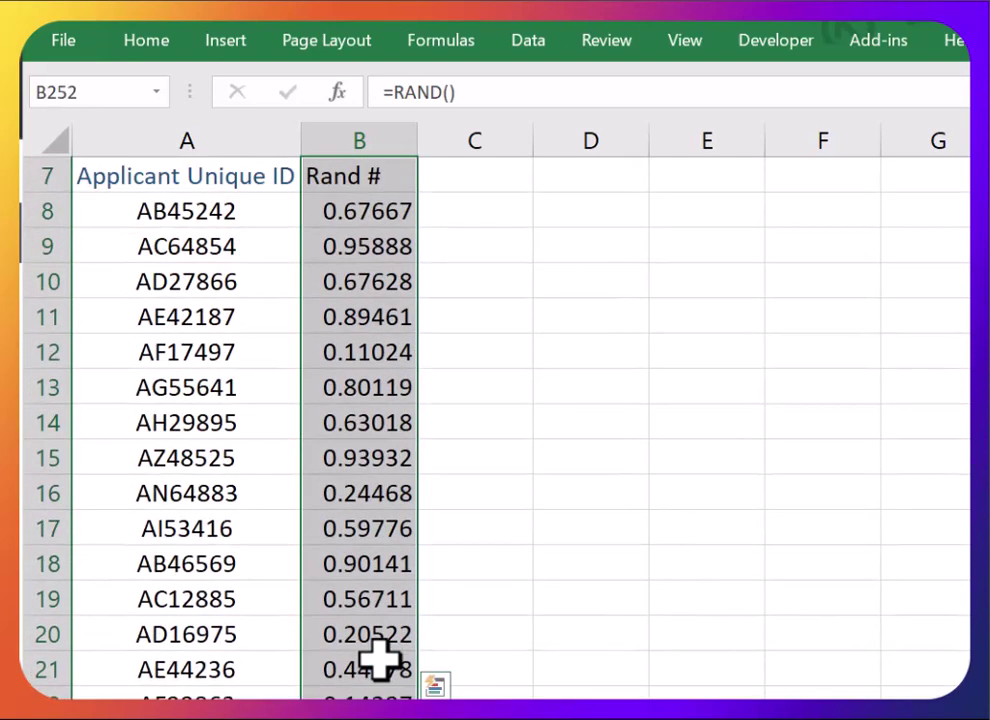
key(shift+Down)
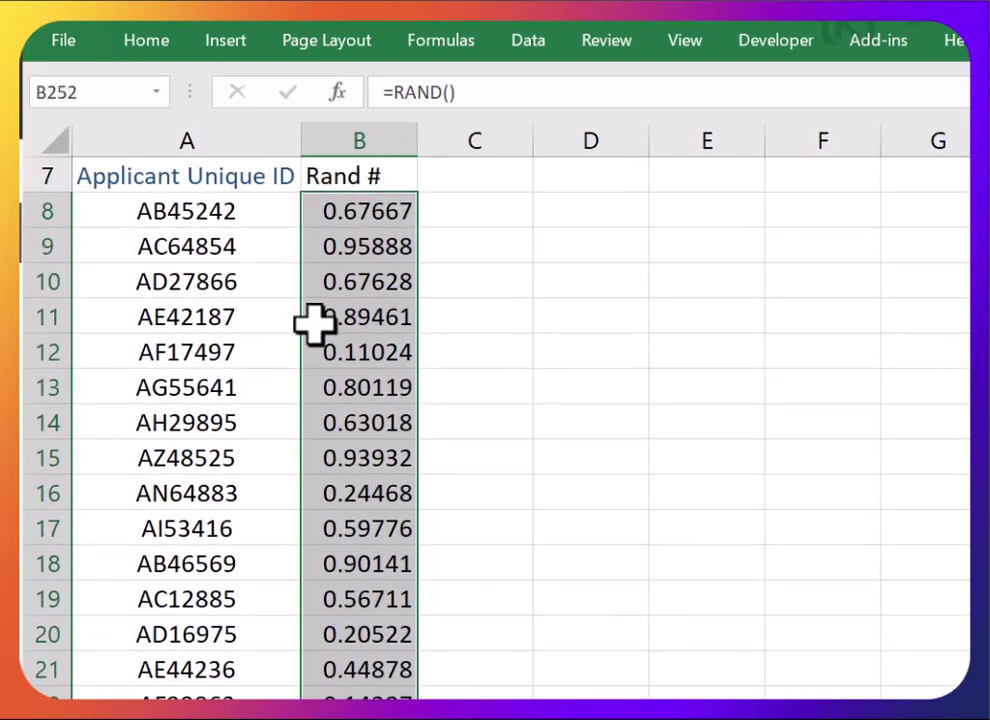
right_click(352, 284)
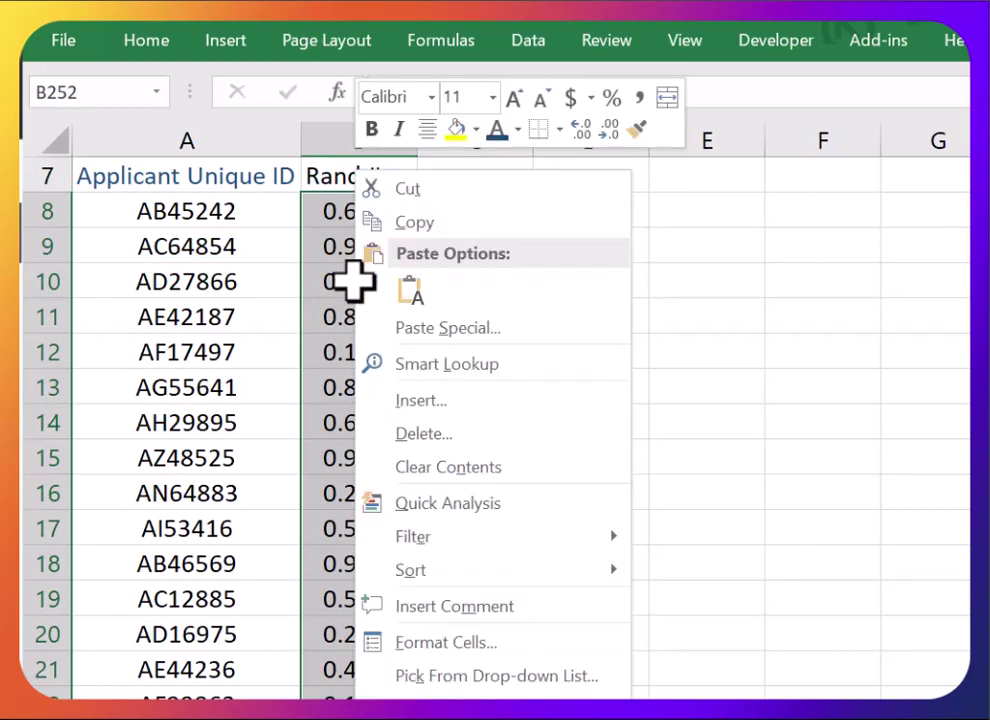
click(398, 224)
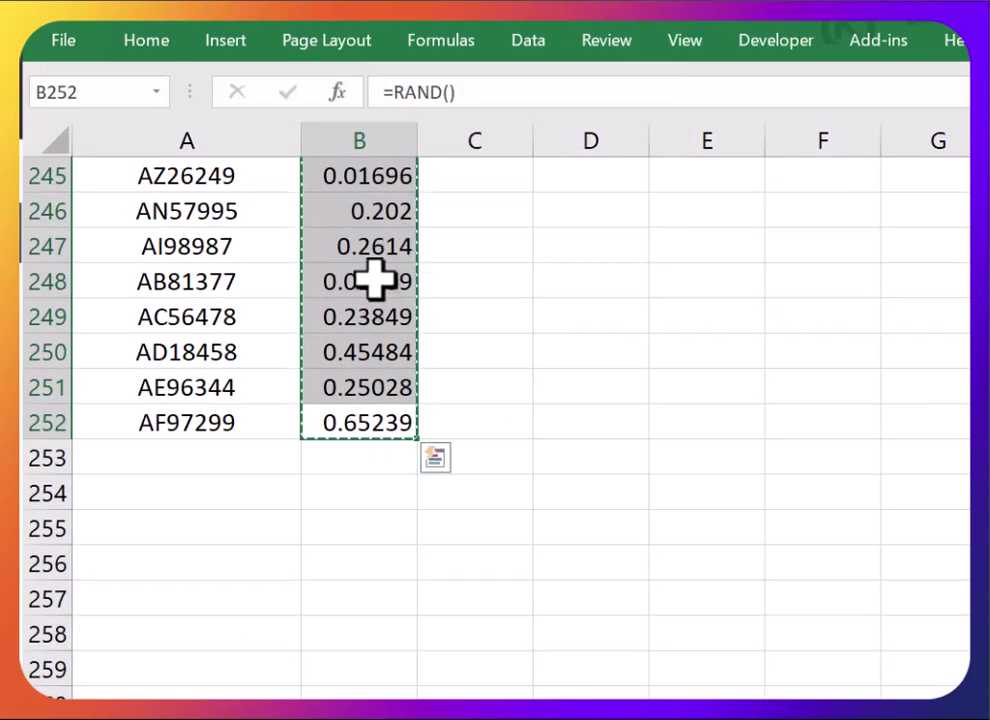
right_click(358, 250)
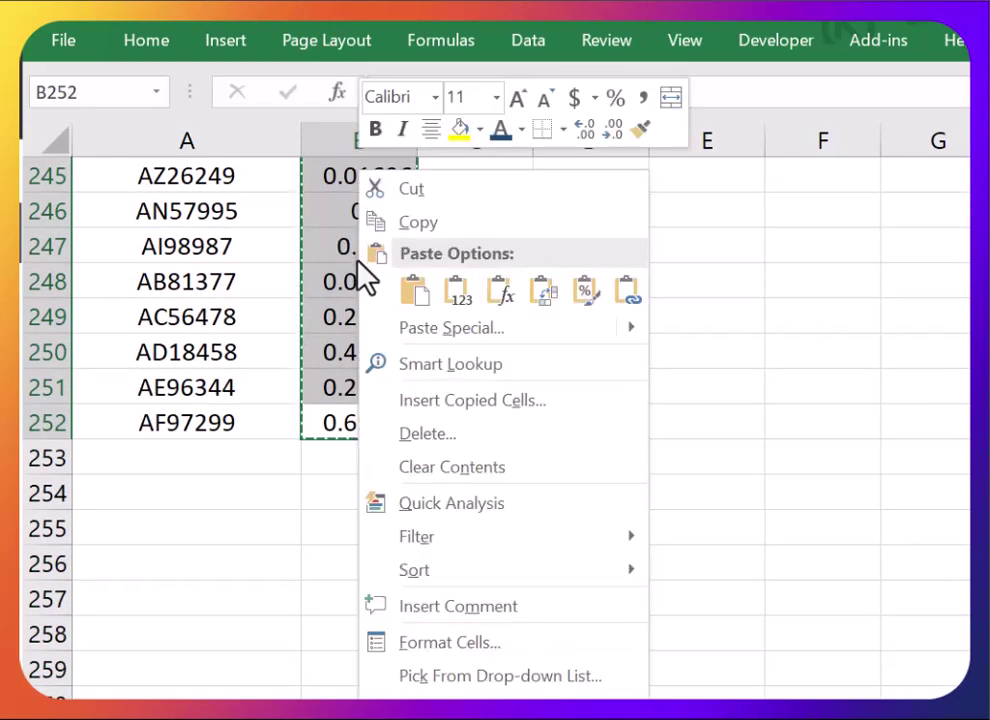
click(459, 295)
Step: Confirm B252 now holds a plain number rather than a formula
click(480, 345)
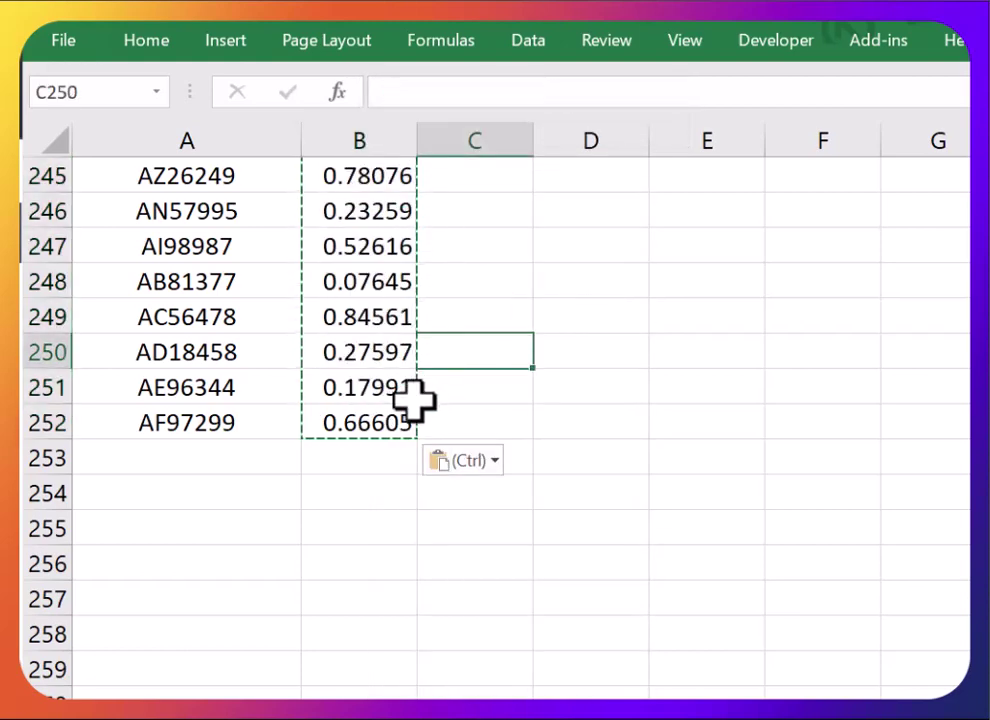
click(382, 420)
double_click(356, 420)
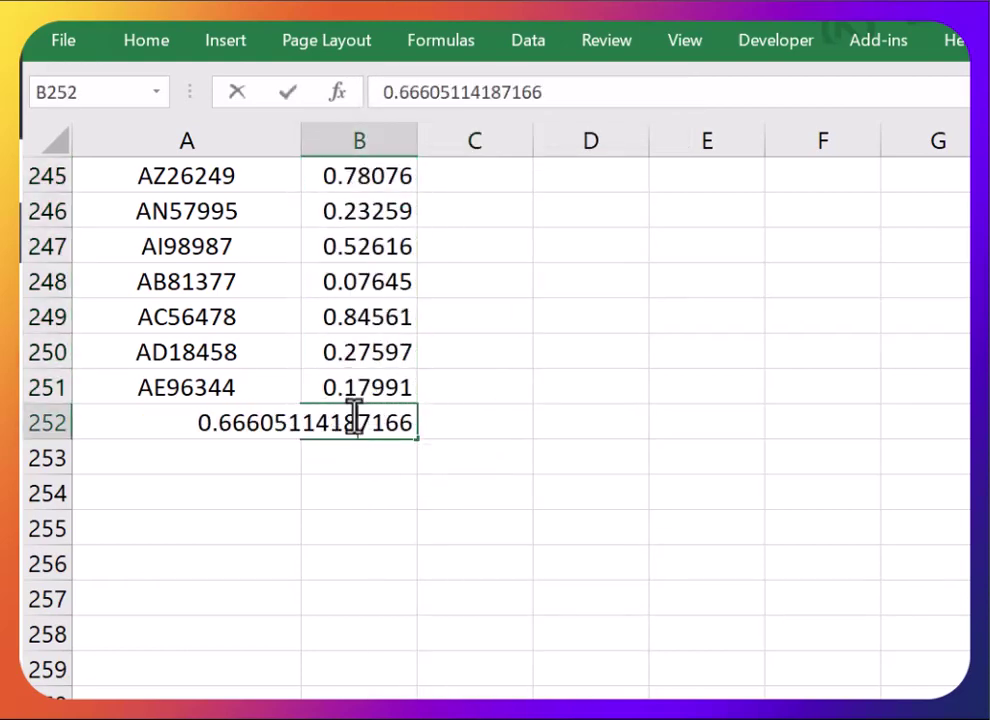
click(535, 385)
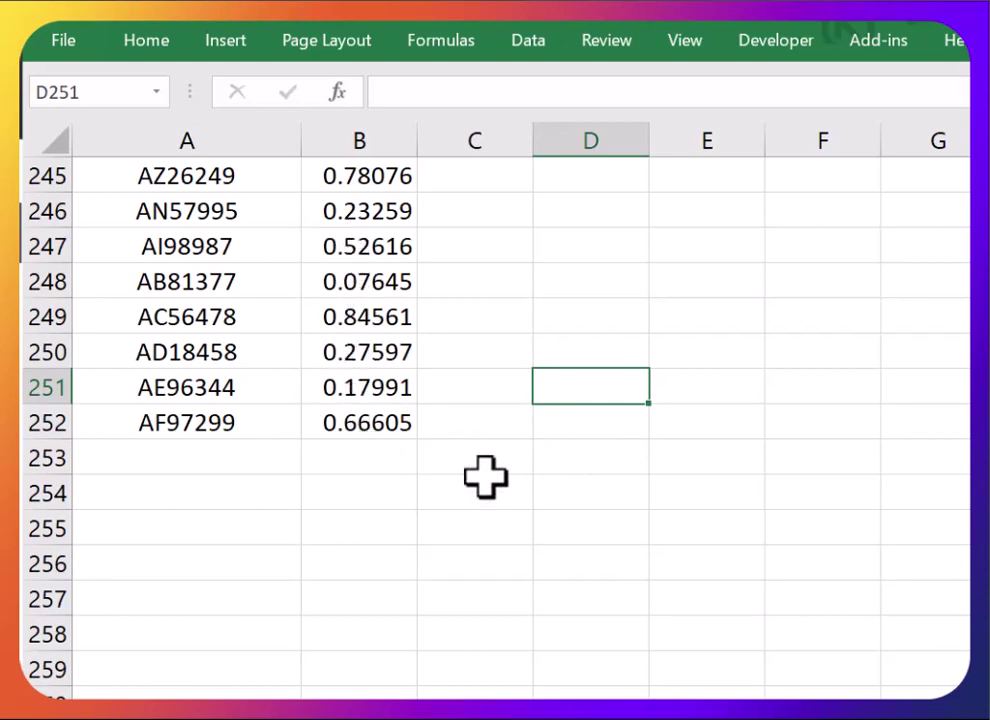
scroll(484, 470, up, 2)
Step: Select A7:B252, the applicant IDs with their Rand # values
drag(389, 630, 250, 243)
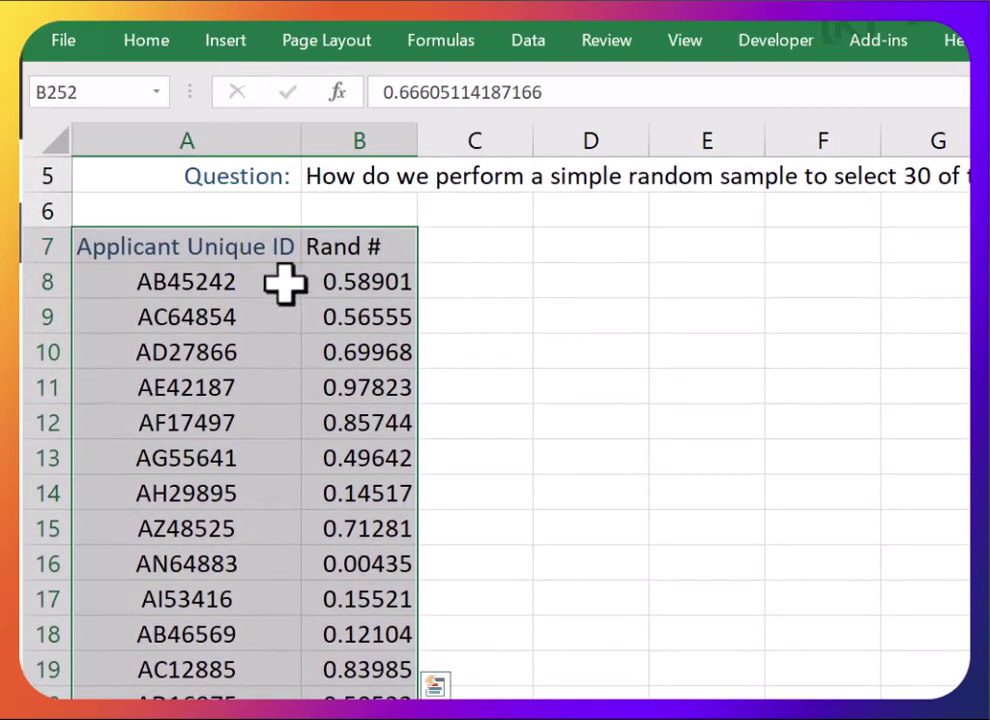
click(491, 323)
drag(272, 248, 338, 246)
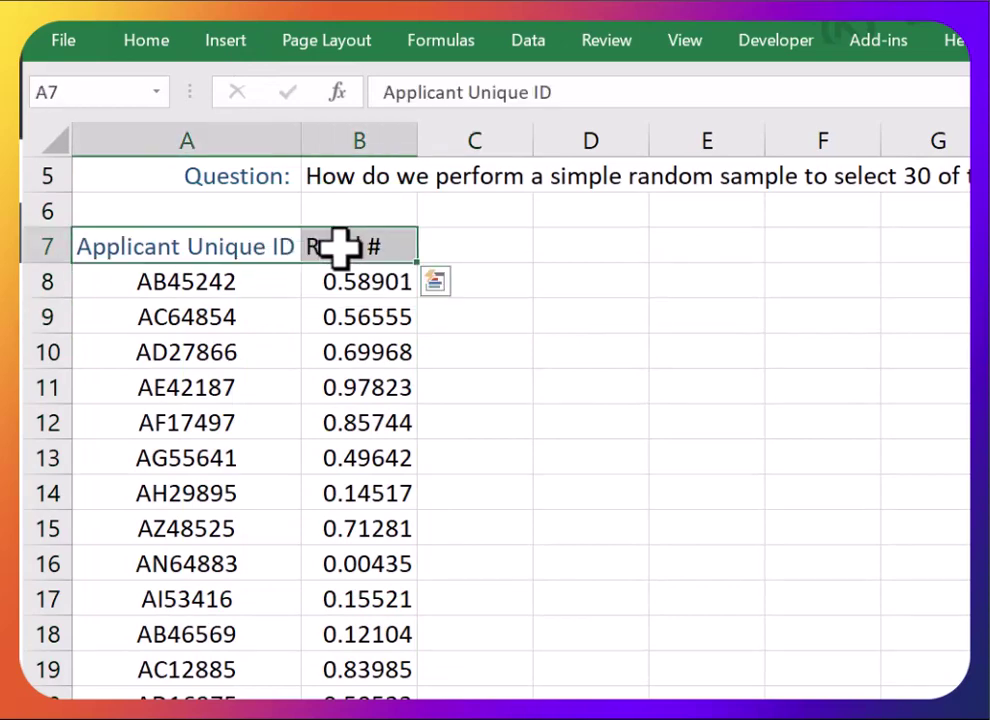
key(ctrl+shift+Down)
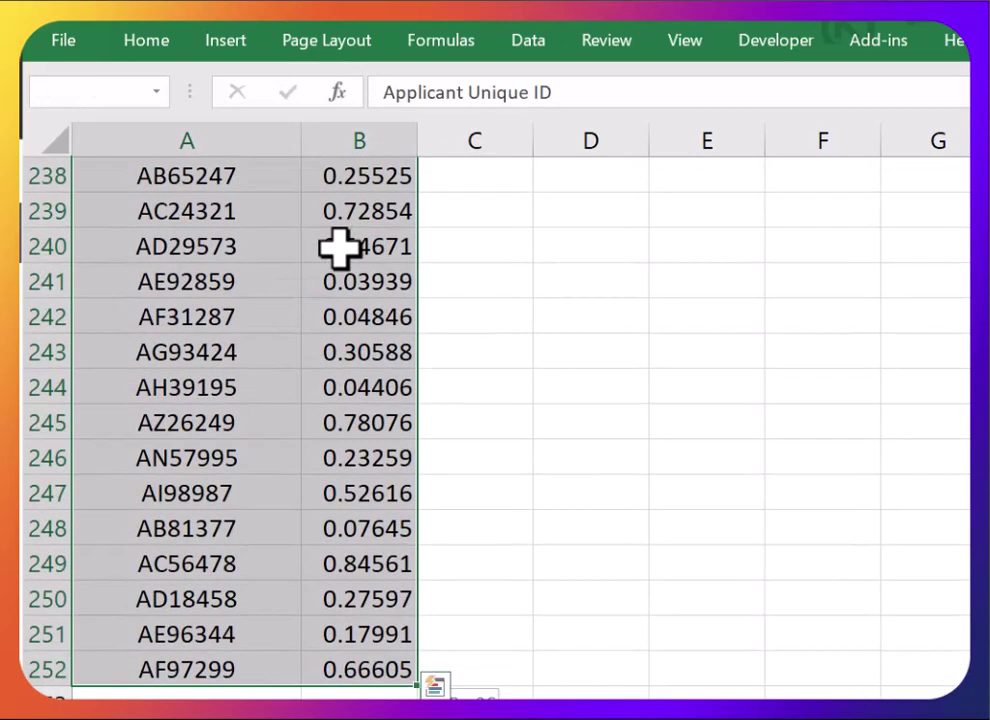
Step: In the Sort dialog, choose to sort by the Rand # column
click(538, 46)
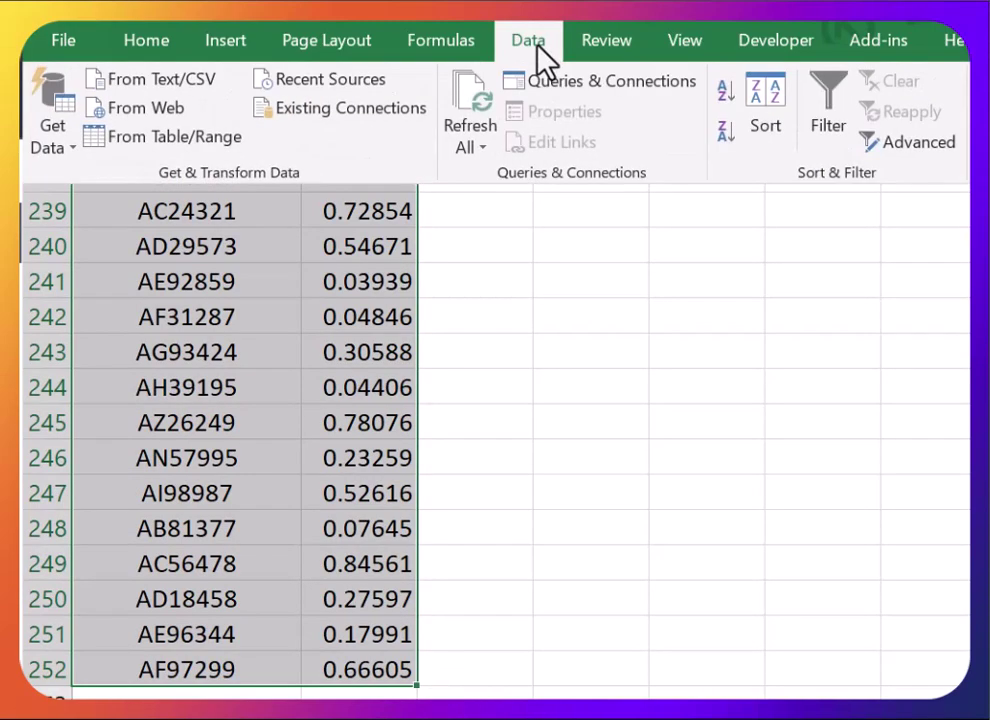
click(780, 125)
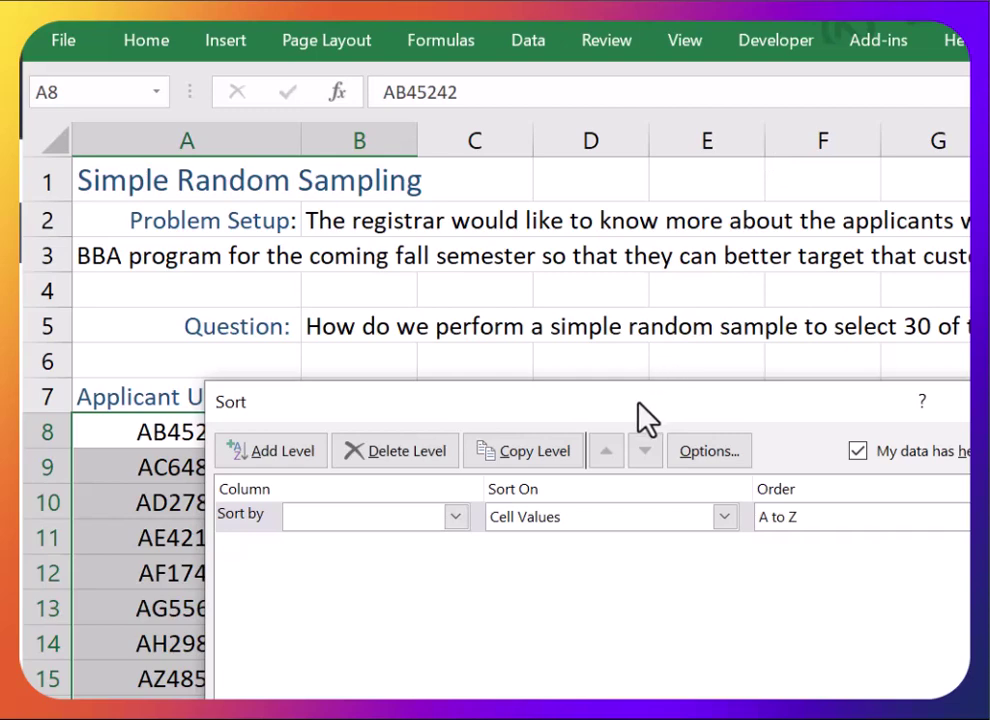
drag(646, 415, 522, 222)
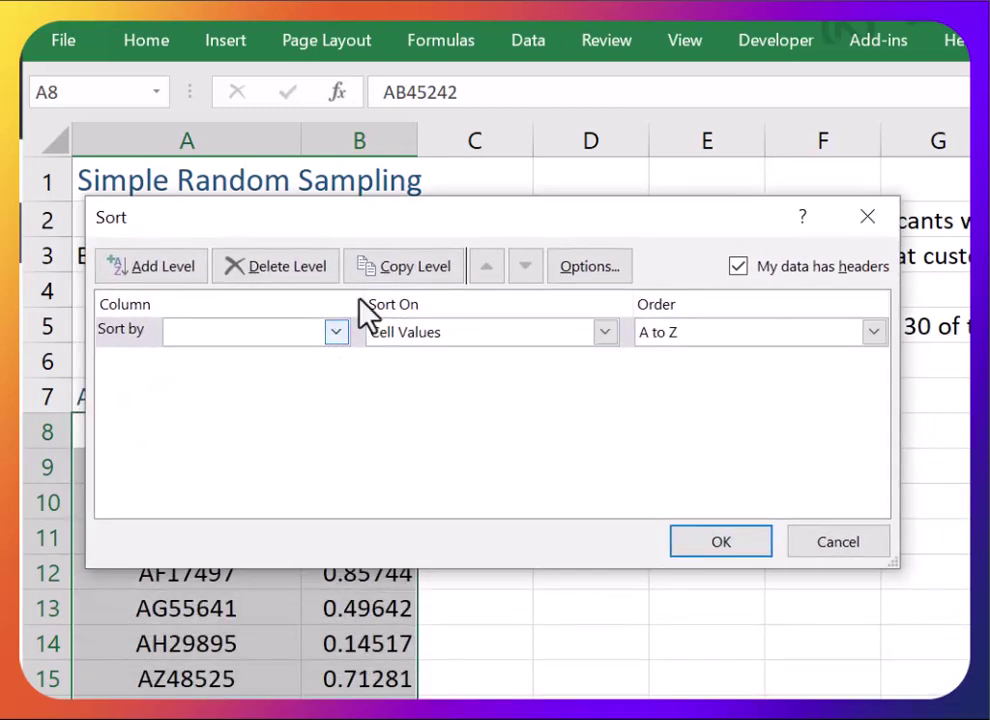
drag(387, 236, 382, 505)
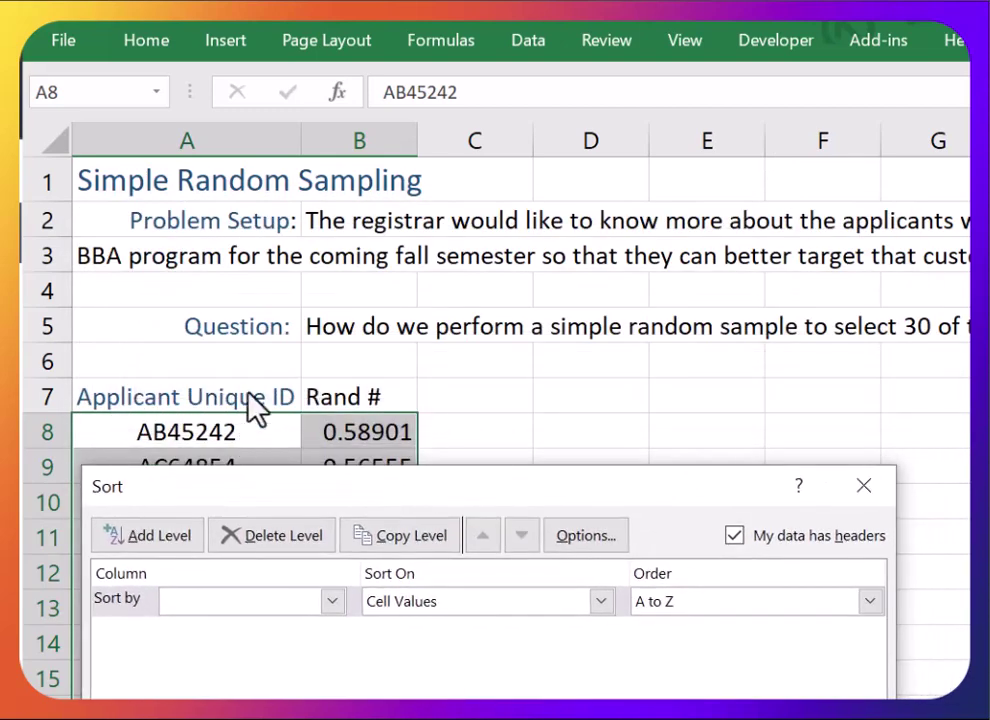
drag(466, 498, 488, 207)
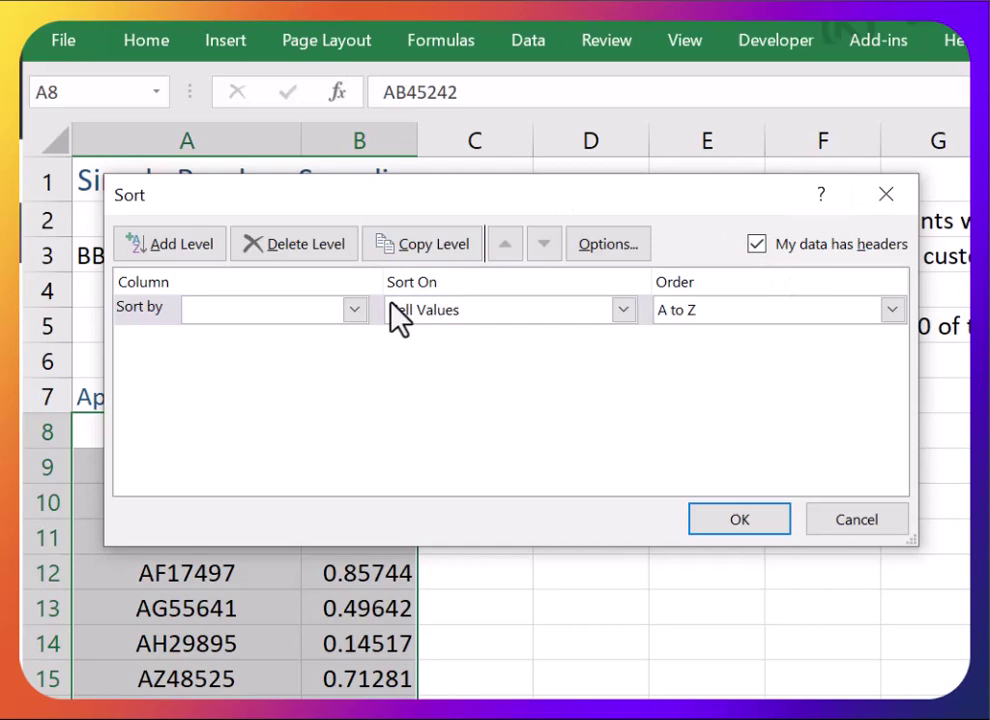
click(353, 310)
click(259, 354)
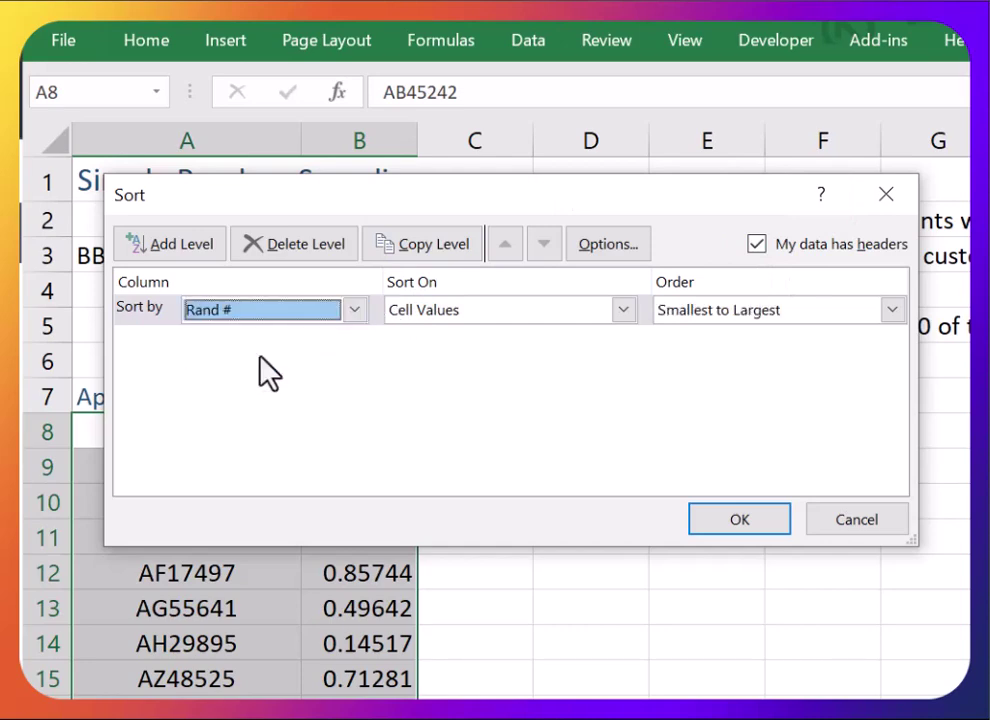
Step: Apply the Rand # sort and enter 1, 2, 3 in C8:C10
click(717, 519)
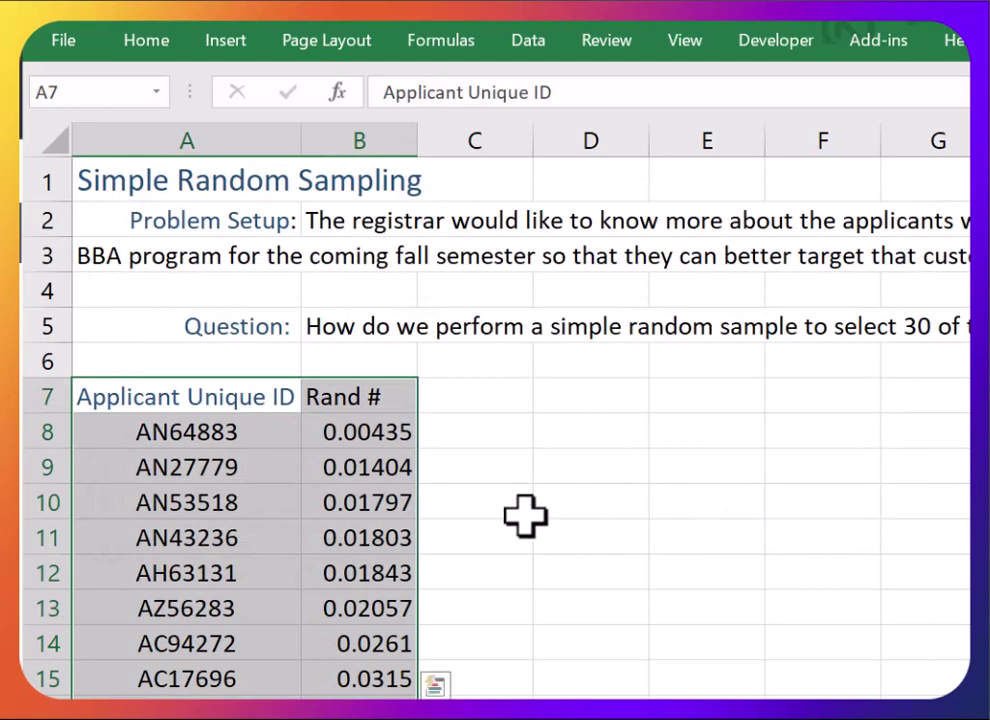
click(497, 405)
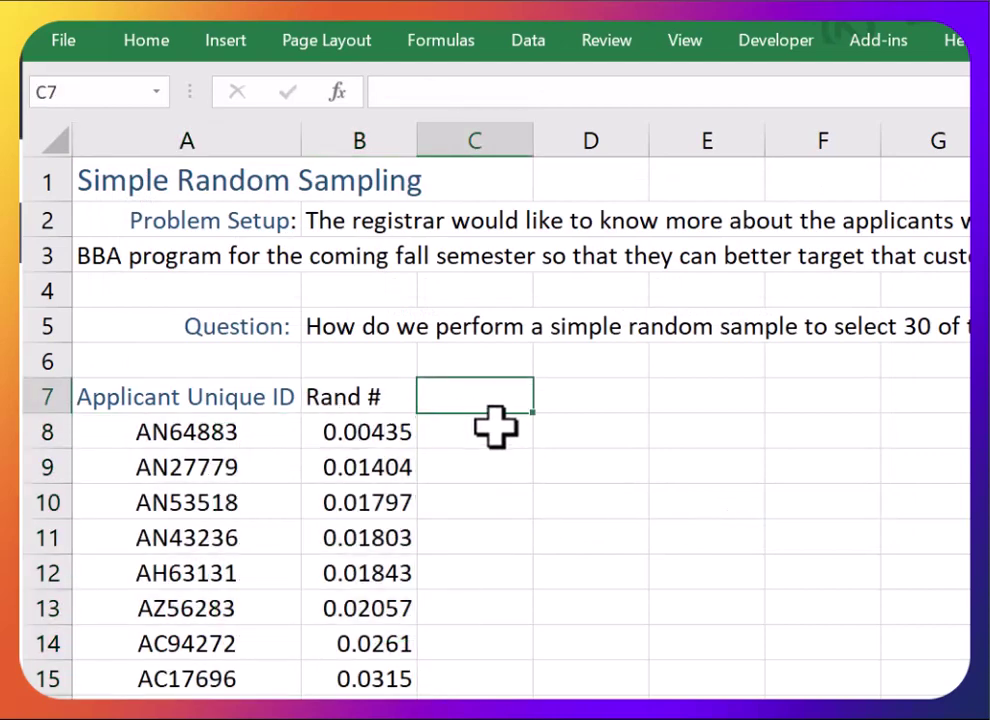
click(497, 430)
text(1)
key(Return)
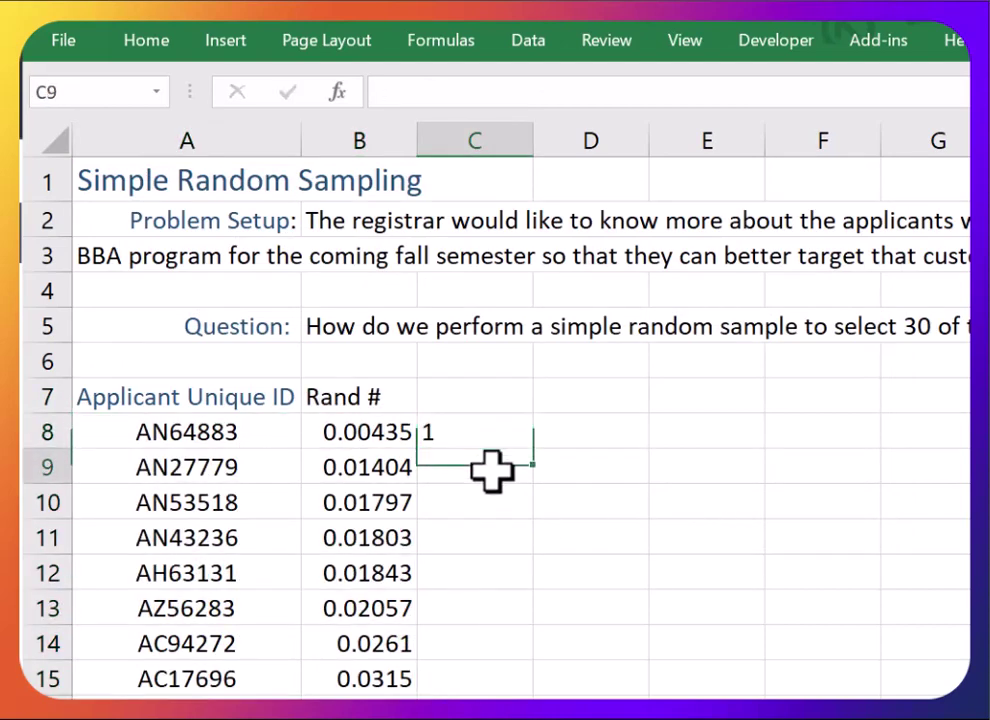
text(2)
key(Return)
text(3)
key(Return)
Step: Extend the 1, 2 series down column C and select the first 30 rows across A–C
drag(488, 435, 490, 462)
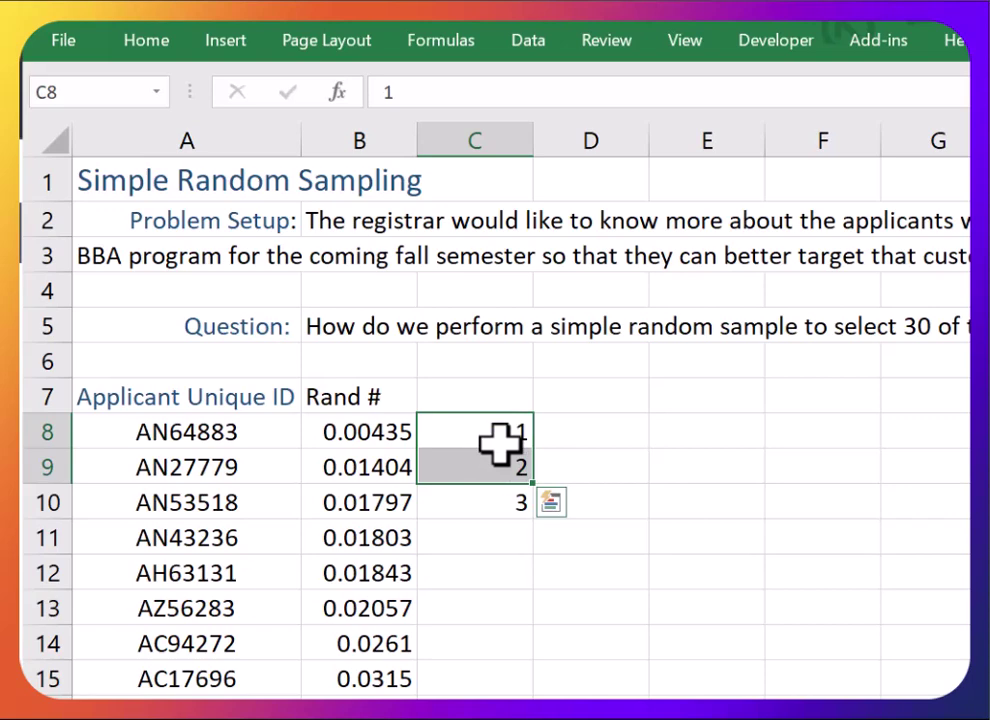
click(599, 442)
click(506, 437)
drag(506, 437, 503, 458)
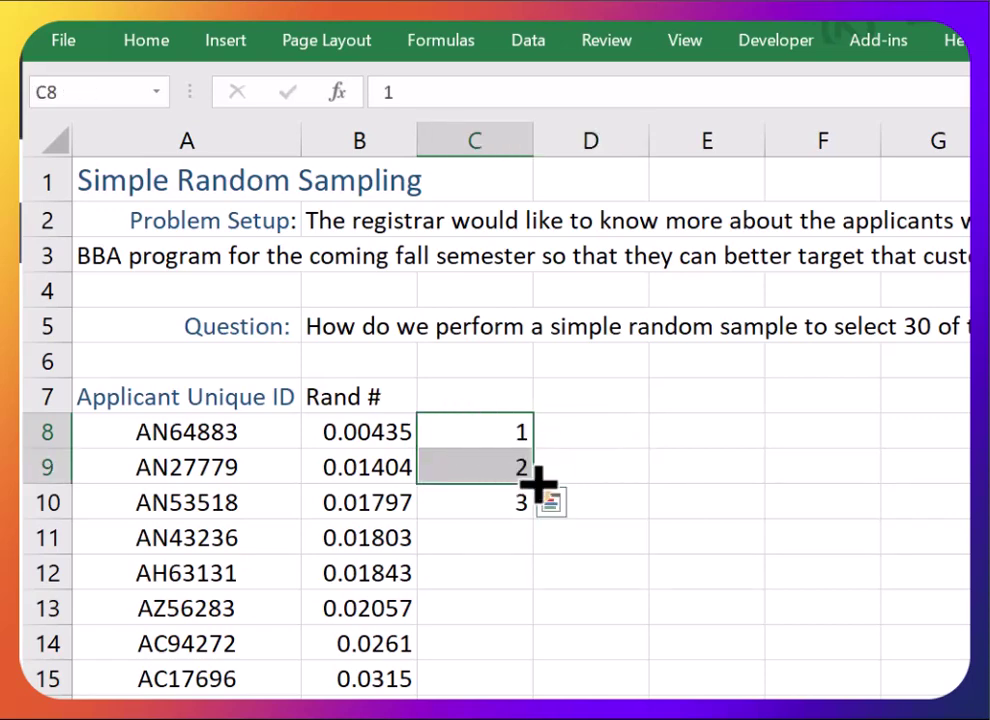
drag(537, 484, 540, 655)
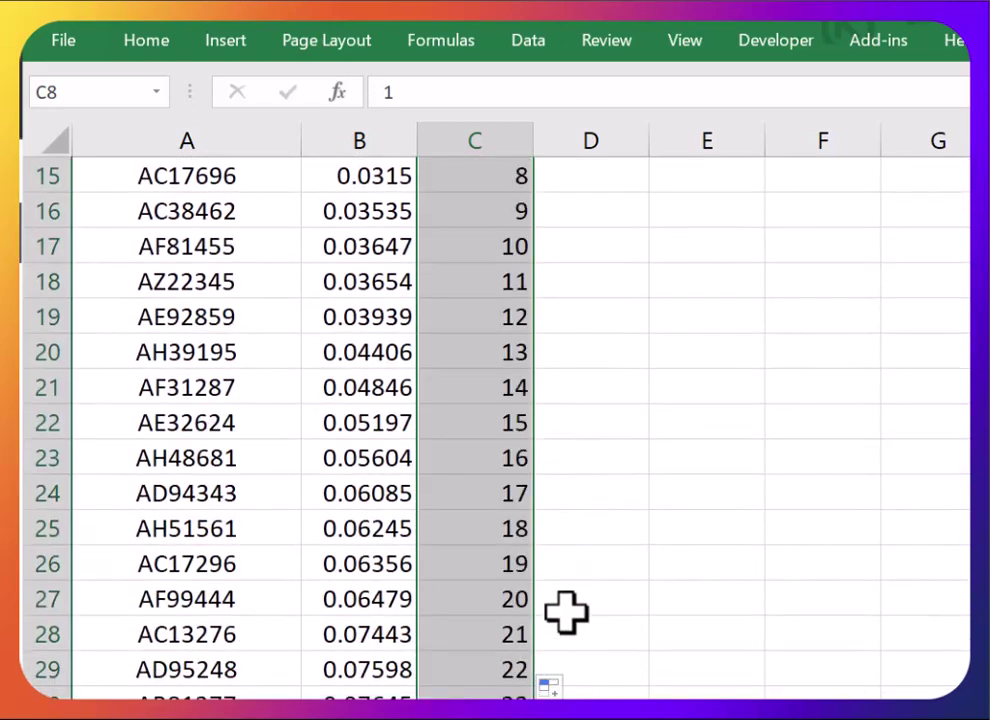
scroll(566, 612, down, 17)
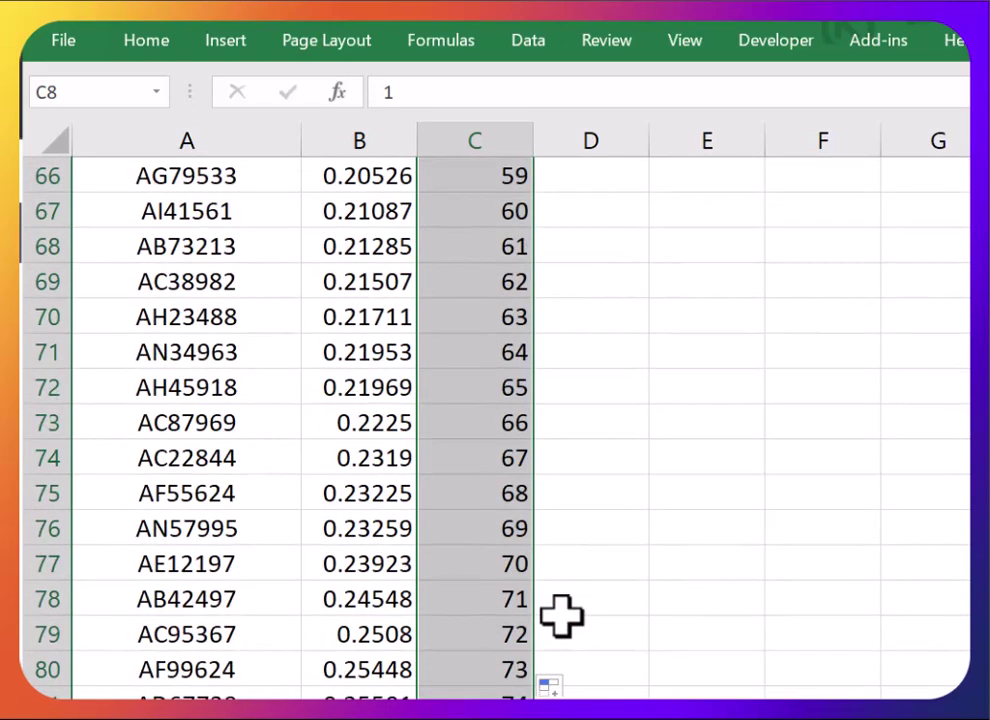
scroll(562, 617, down, 4)
scroll(577, 605, up, 20)
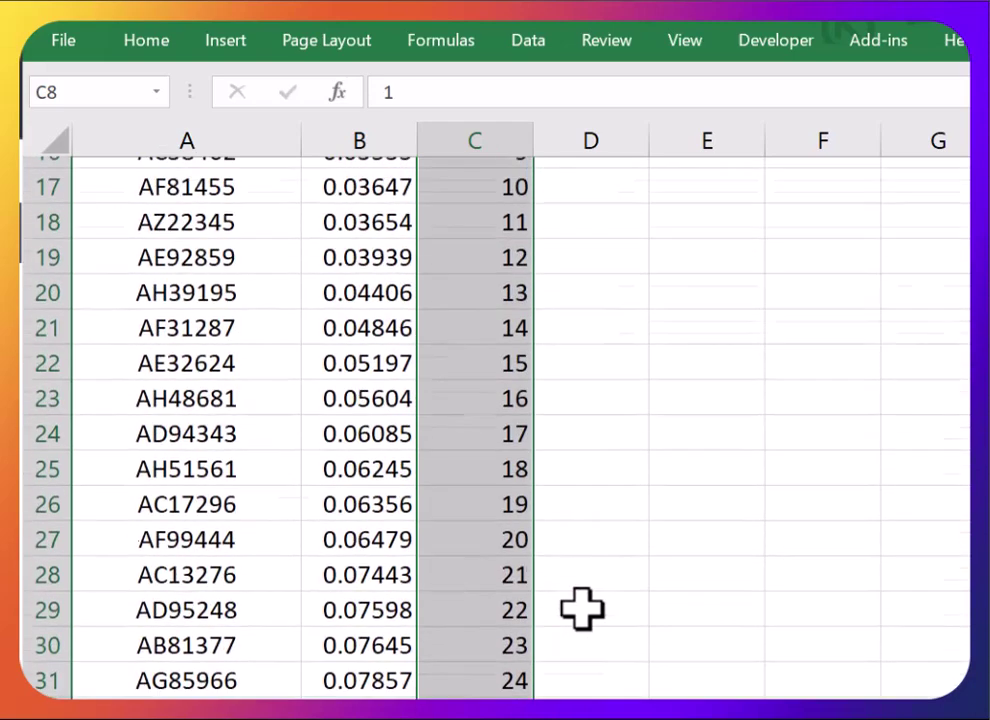
scroll(582, 610, up, 2)
scroll(582, 610, down, 6)
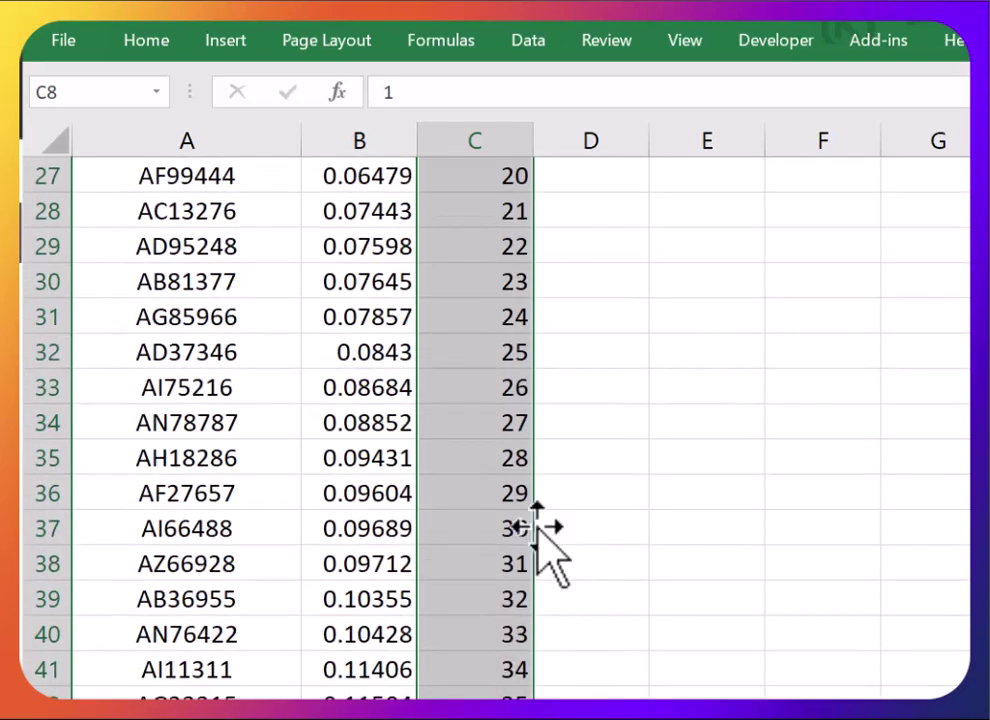
drag(510, 528, 139, 223)
Step: Put a Thick Outside Border around A8:C37
click(166, 40)
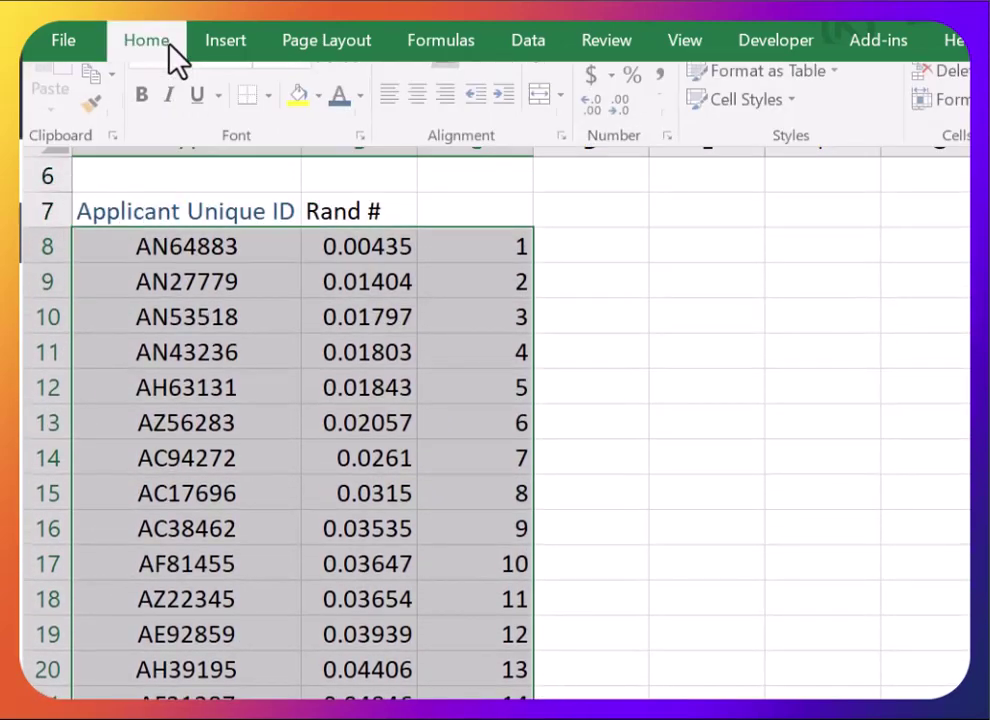
click(270, 133)
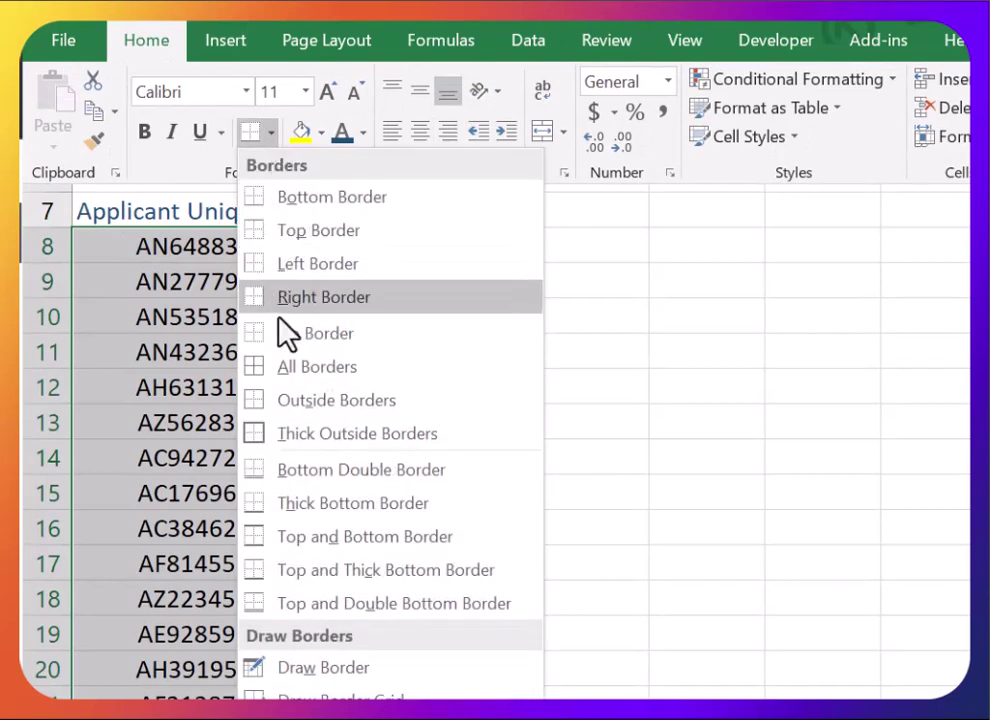
click(309, 434)
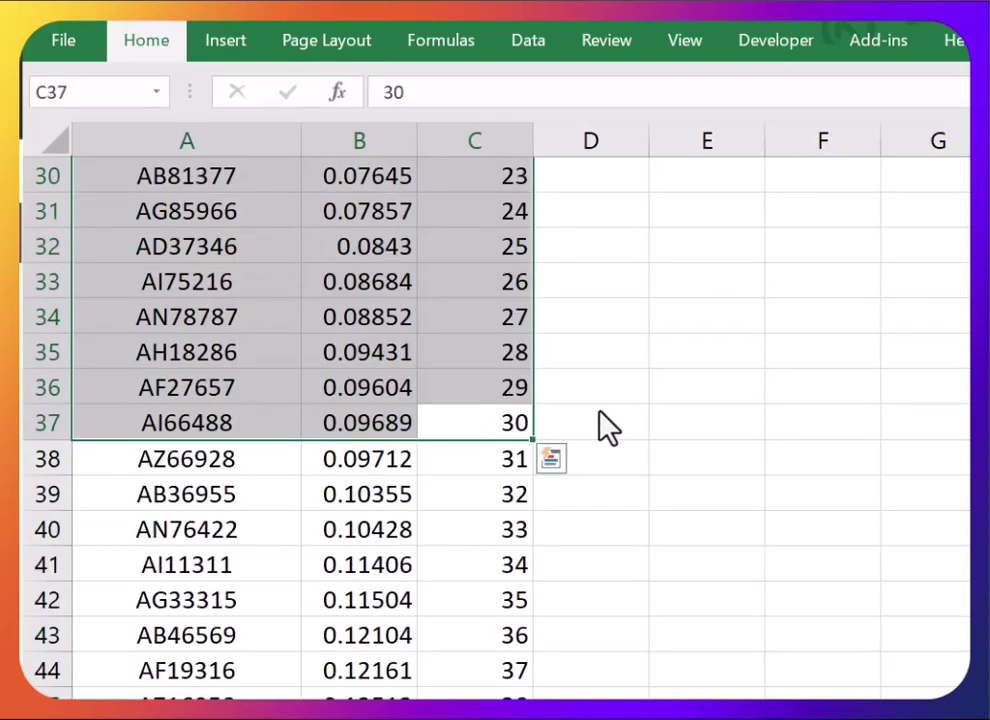
scroll(600, 420, up, 2)
click(592, 412)
drag(508, 634, 199, 112)
click(376, 248)
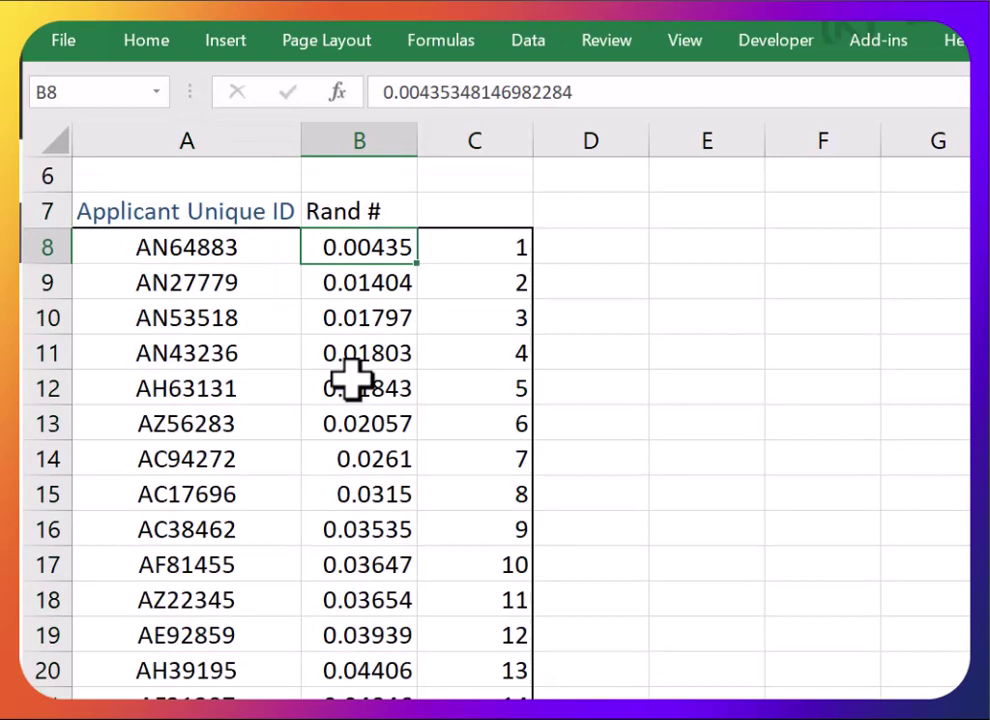
click(667, 292)
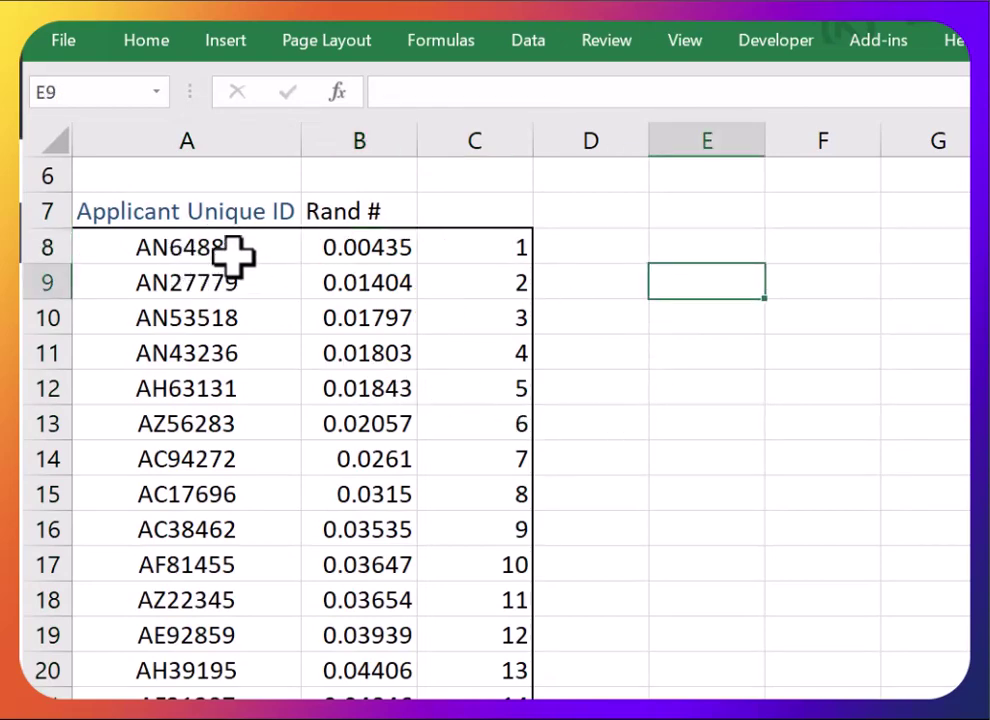
Step: Shade rows 8–37 across columns A–C light blue
drag(233, 258, 491, 245)
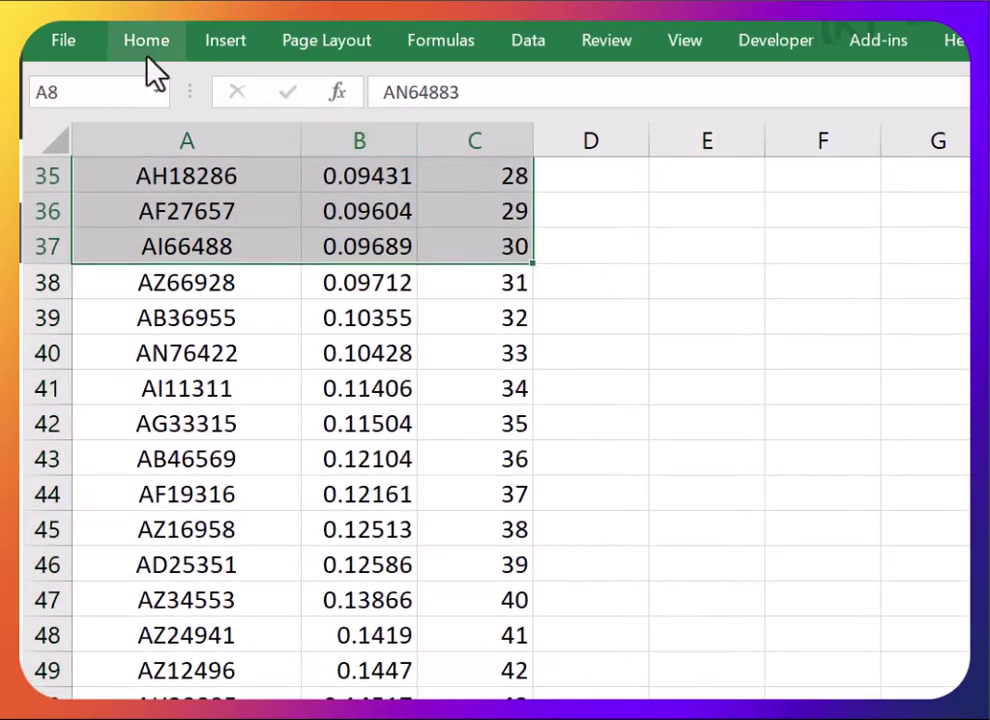
click(147, 55)
click(321, 132)
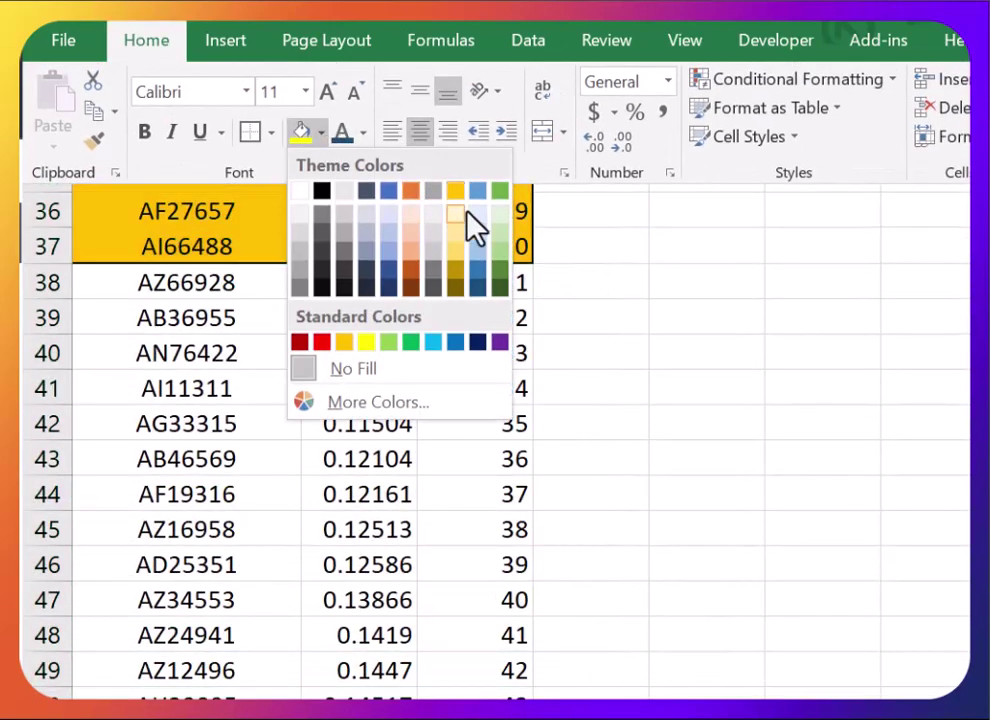
click(480, 230)
scroll(648, 398, up, 12)
click(586, 426)
click(640, 438)
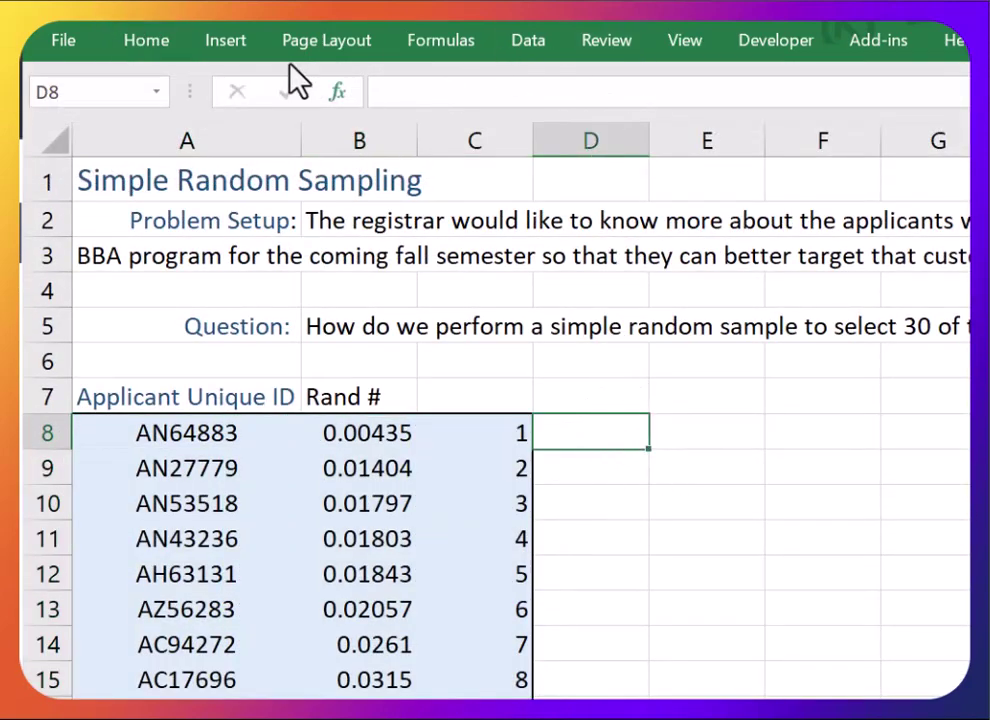
Step: Draw a text box beside the shaded rows reading 'sample of 30 students selected using a simple random sample'
click(225, 40)
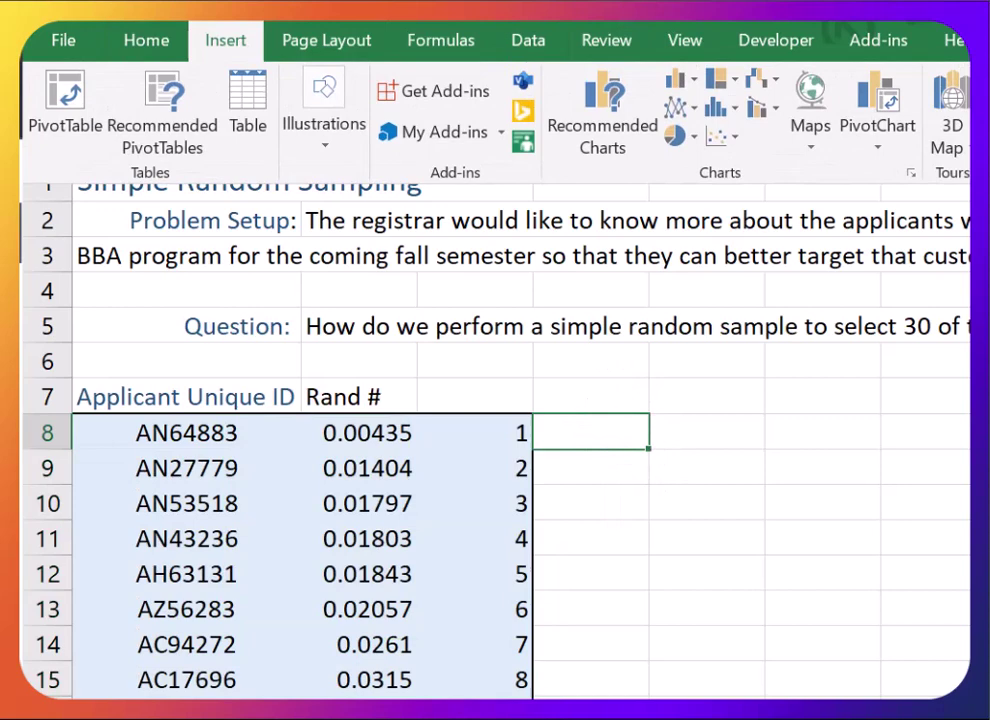
key(Escape)
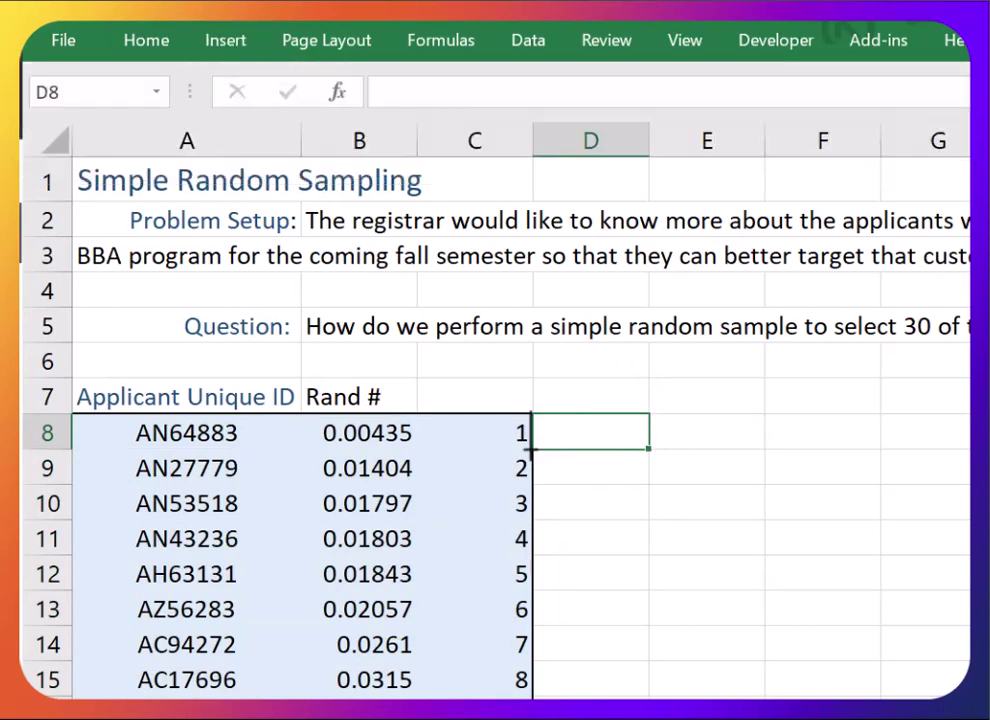
drag(577, 465, 857, 656)
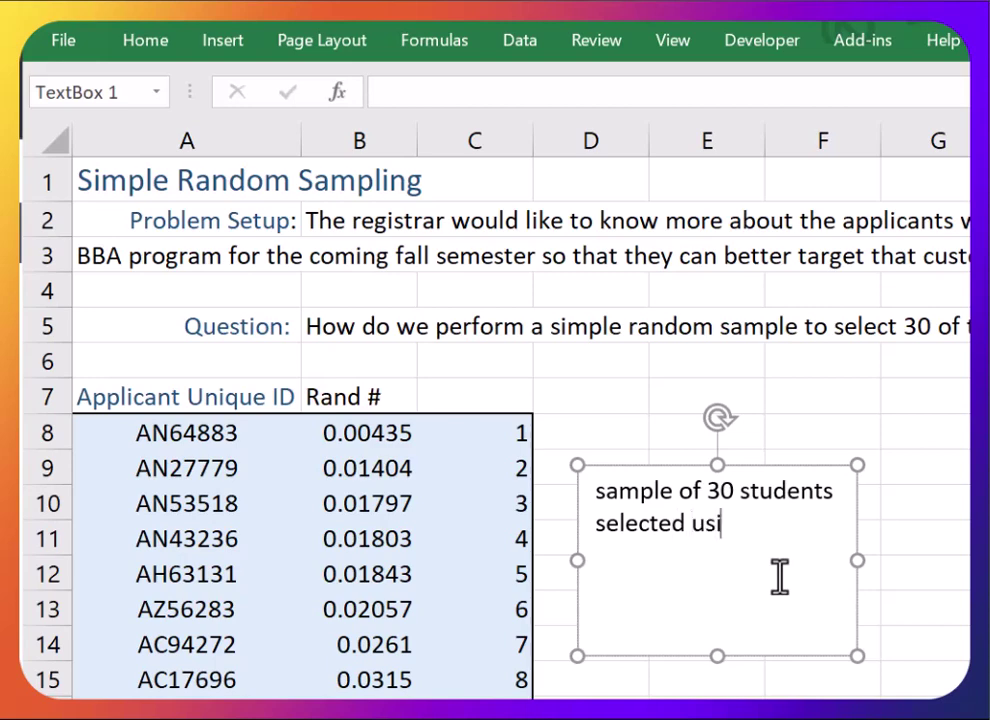
text(mple)
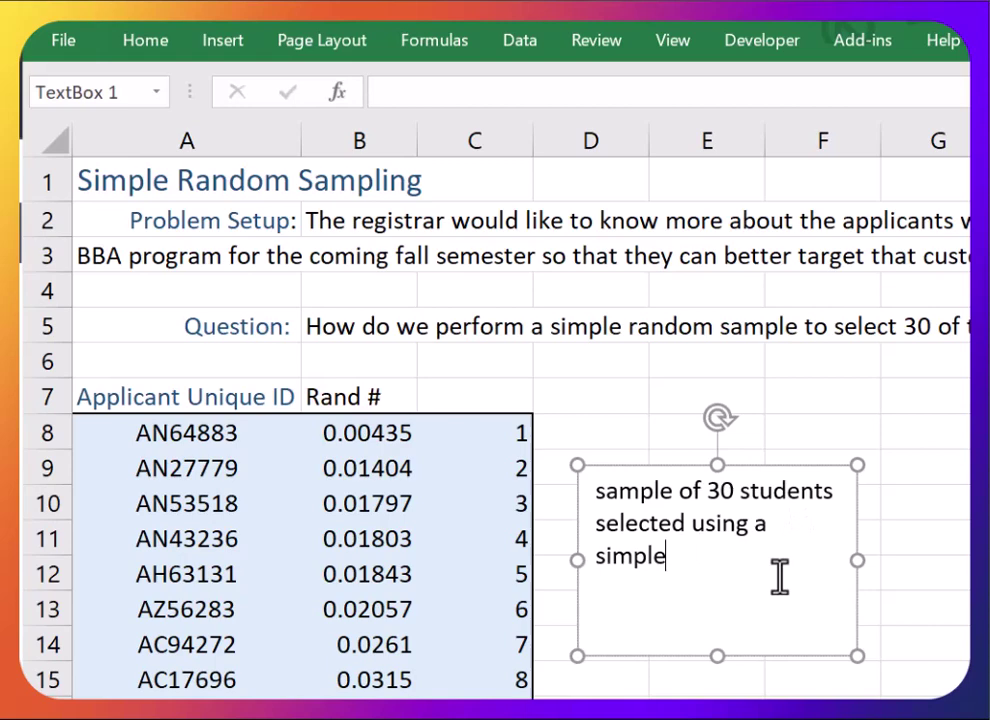
text( random sample)
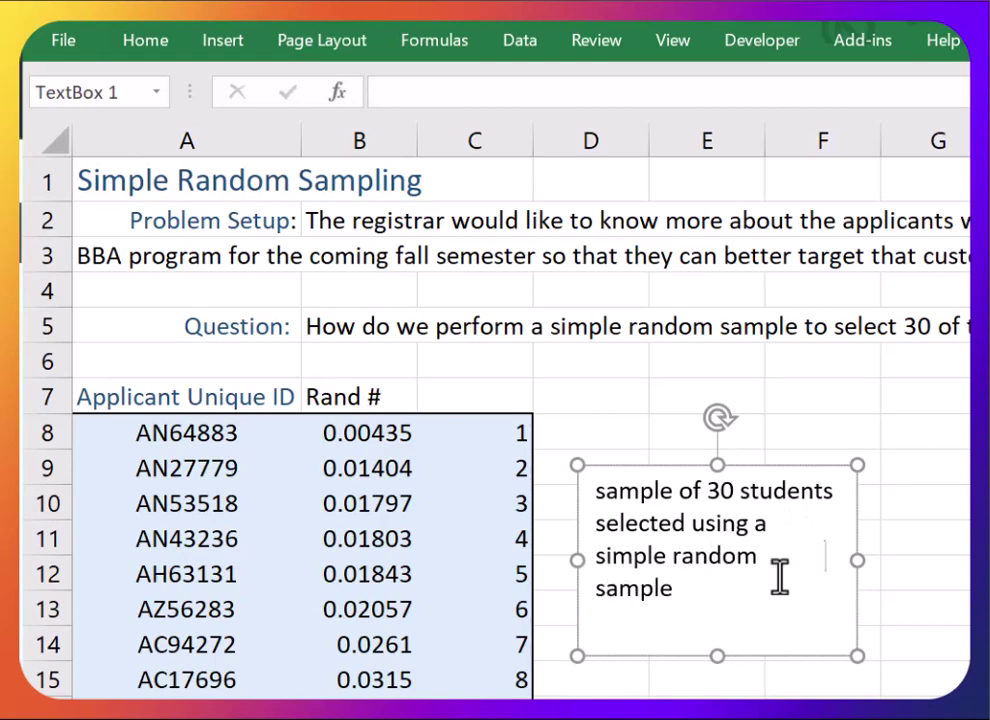
click(674, 398)
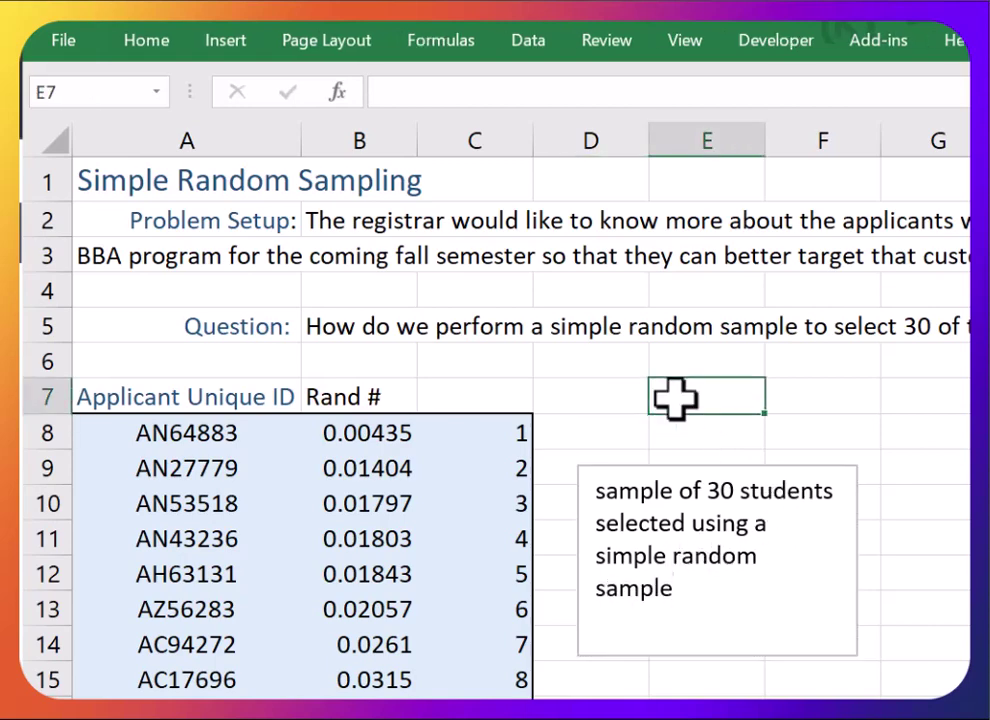